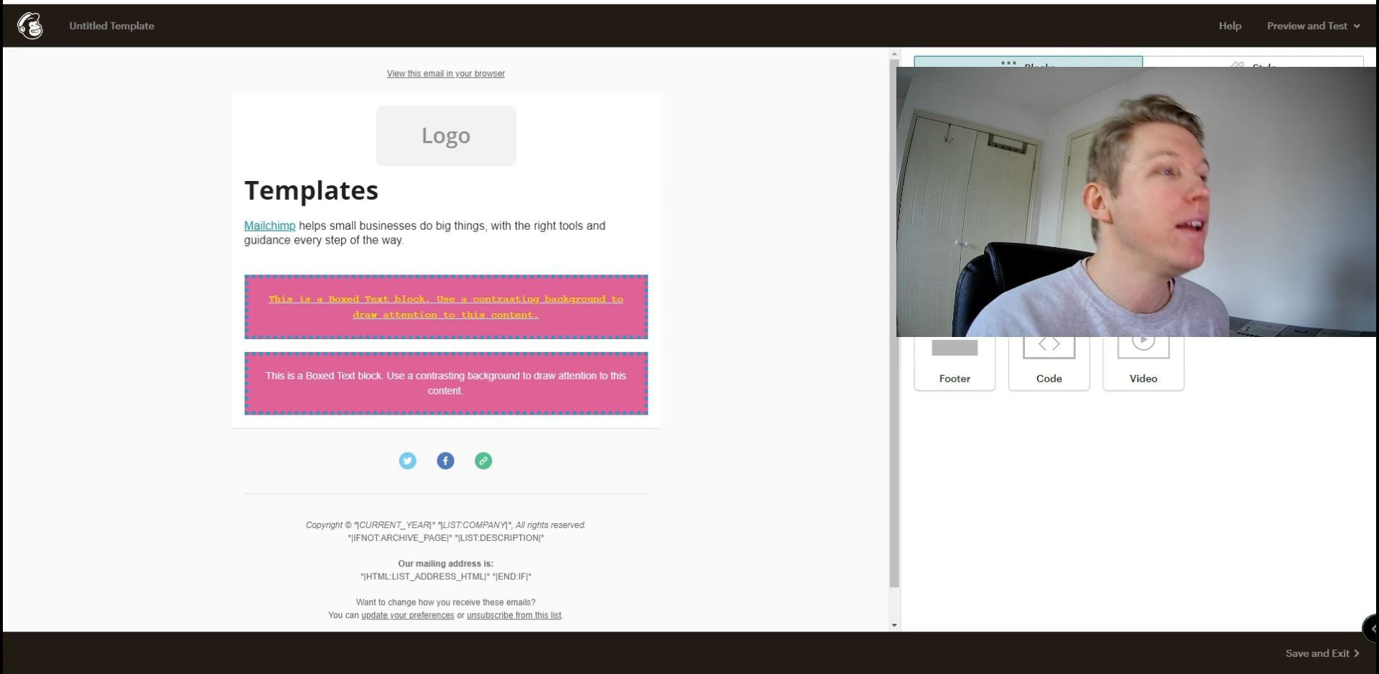
# Step: Add an Image block between the two Boxed Text blocks in the email template
pyautogui.scroll(-1, 687, 452)
pyautogui.scroll(1, 688, 452)
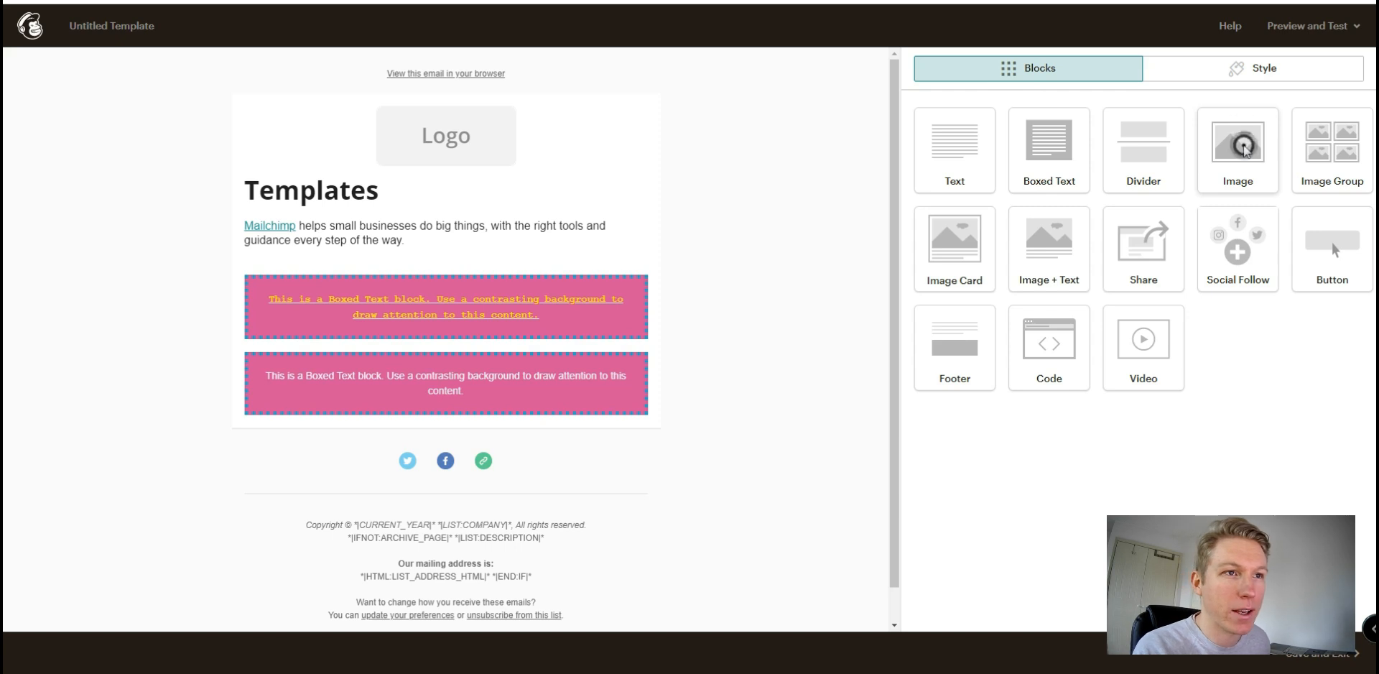
pyautogui.moveTo(1246, 151); pyautogui.dragTo(412, 359)
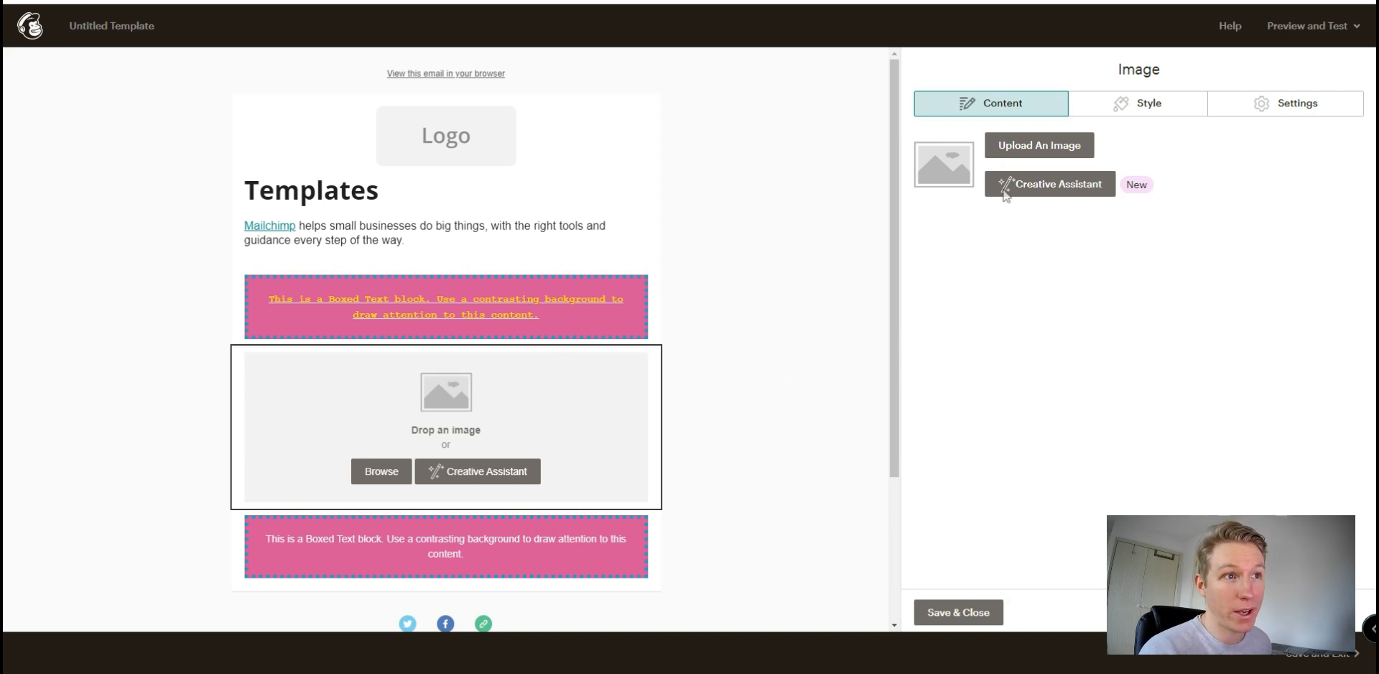
# Step: Upload the picture "MC mobile and laptop" from the Brand Remote folder into the new image block
pyautogui.click(1045, 146)
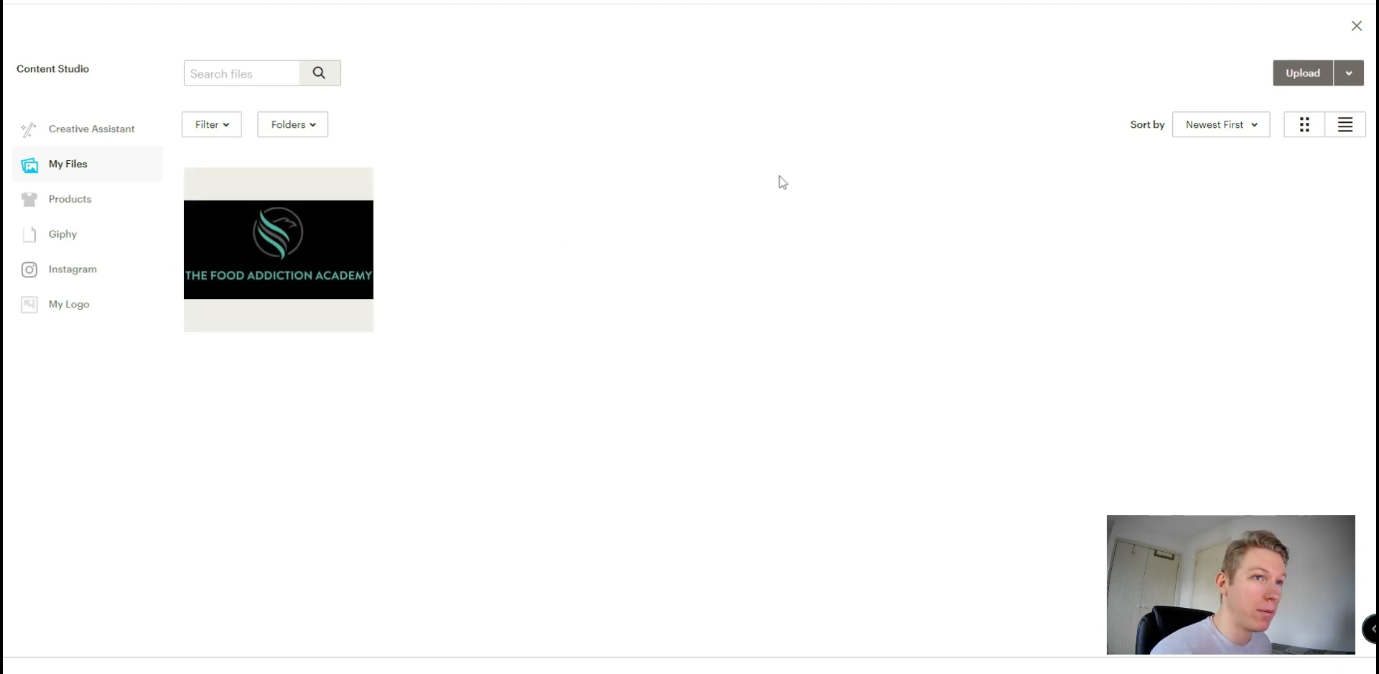
pyautogui.click(1291, 75)
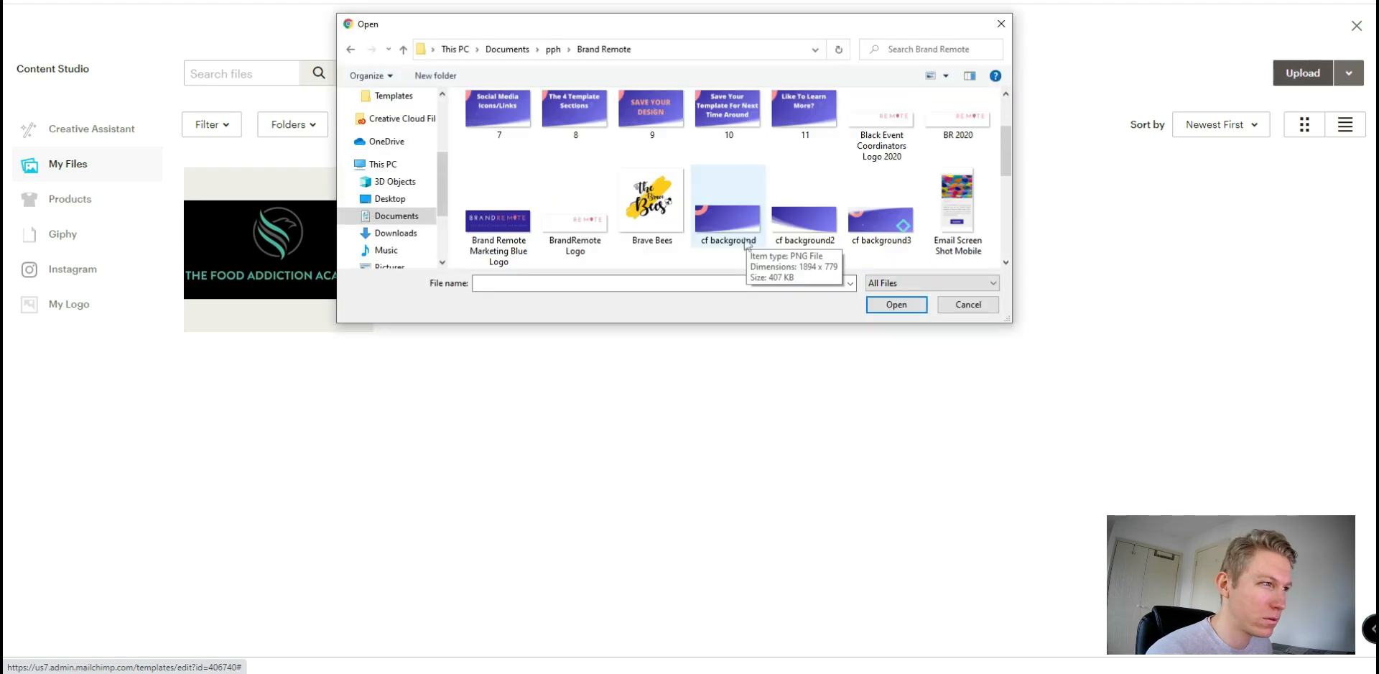
pyautogui.scroll(1, 747, 242)
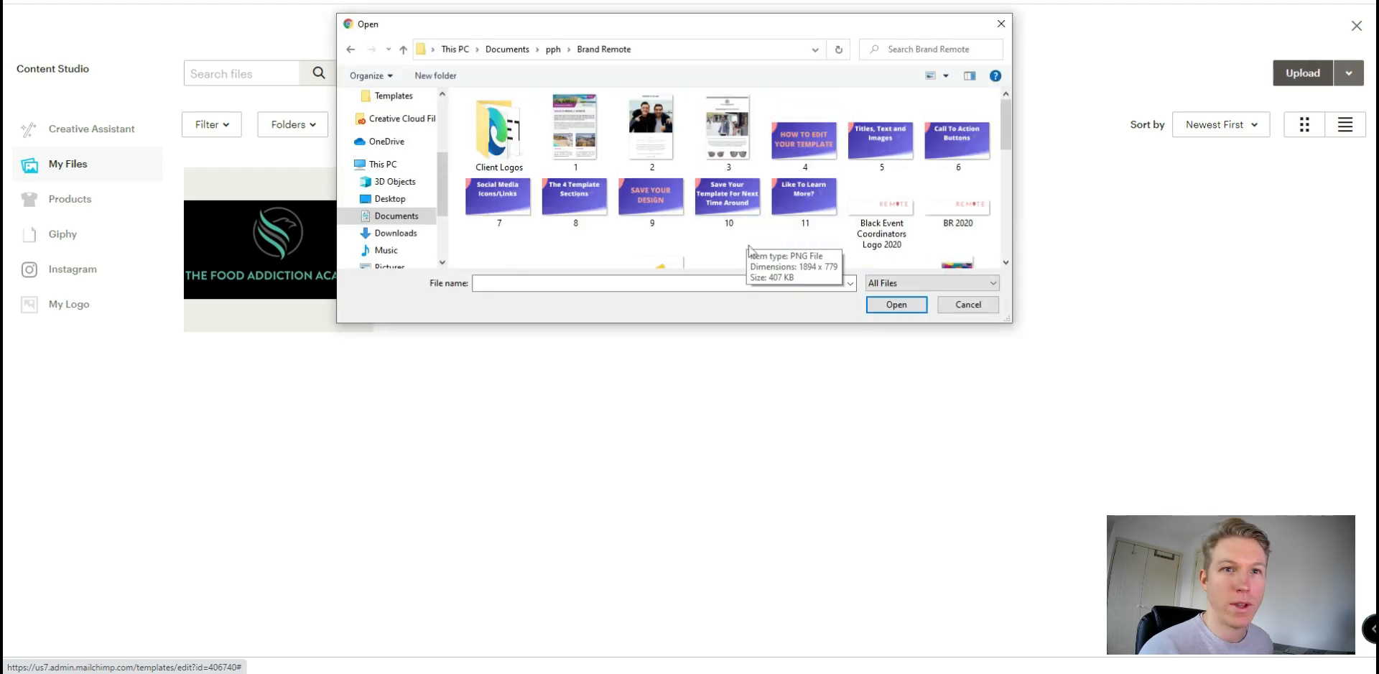
pyautogui.scroll(-1, 855, 206)
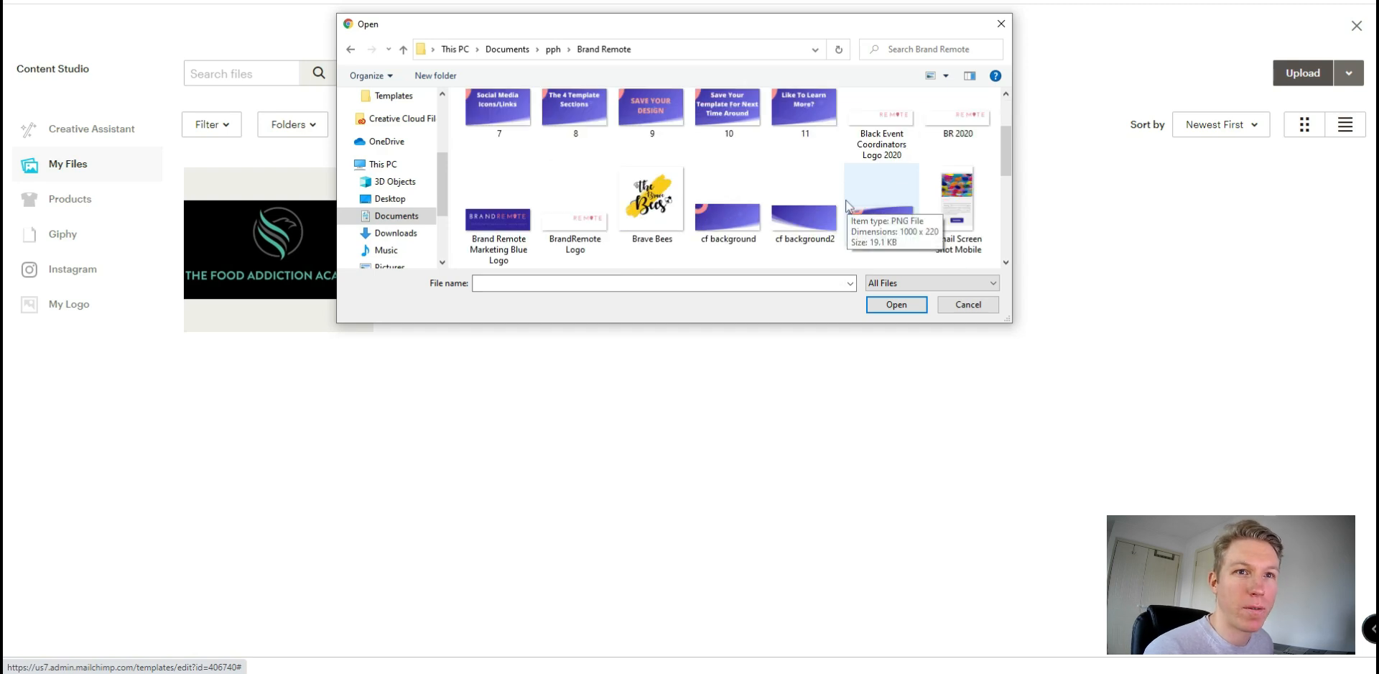
pyautogui.scroll(-1, 846, 199)
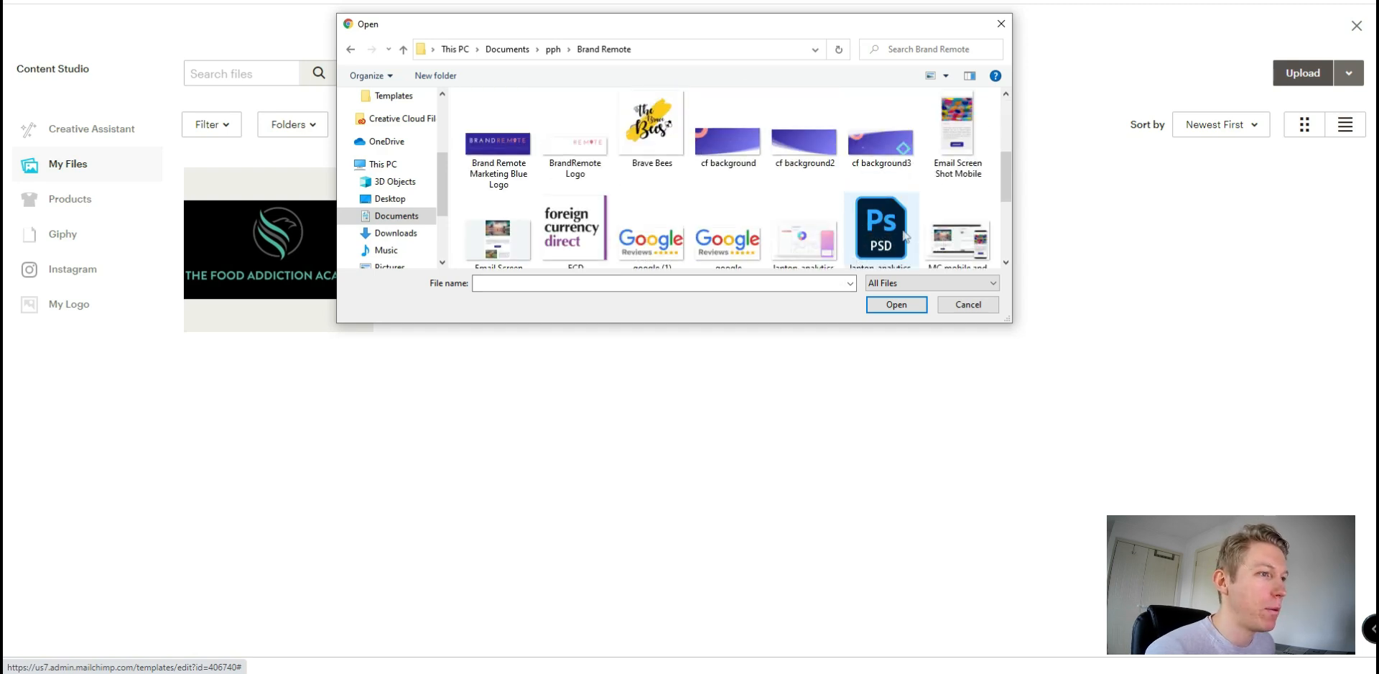
pyautogui.doubleClick(947, 224)
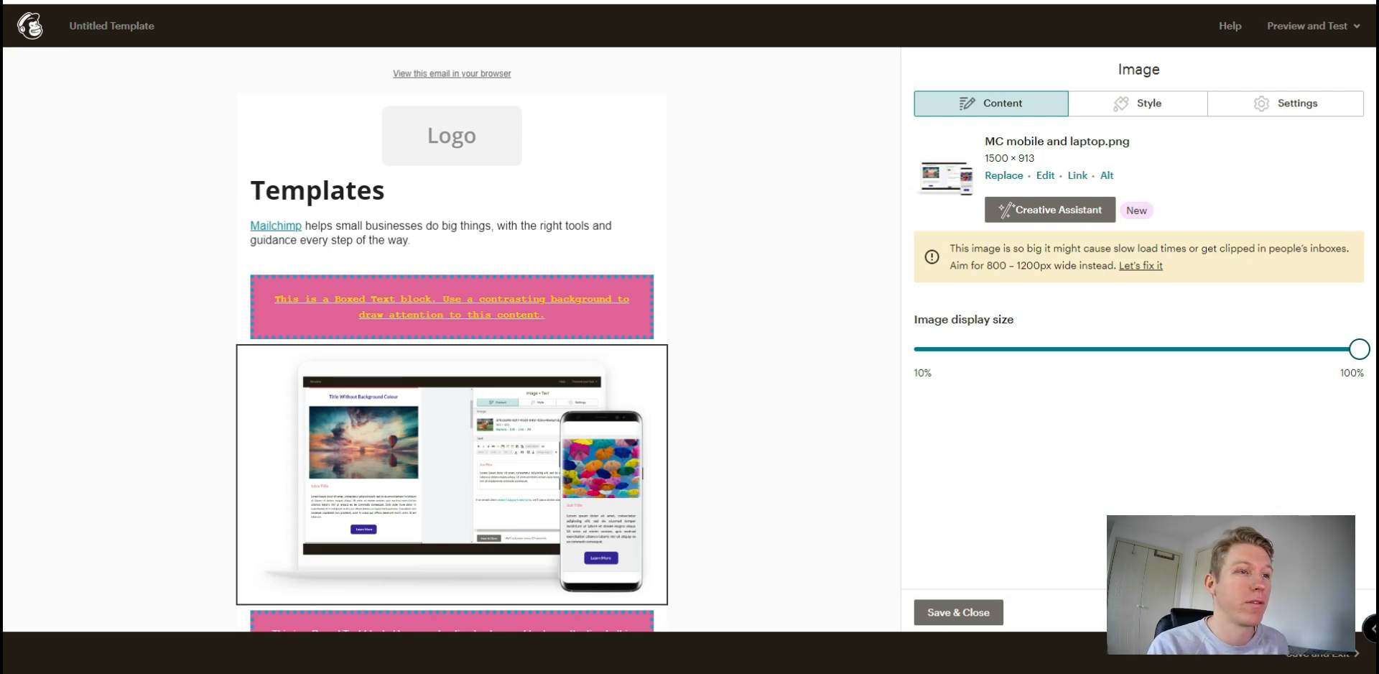
# Step: Resize the oversized image to 600 px wide with its dimensions locked and save it
pyautogui.click(1136, 265)
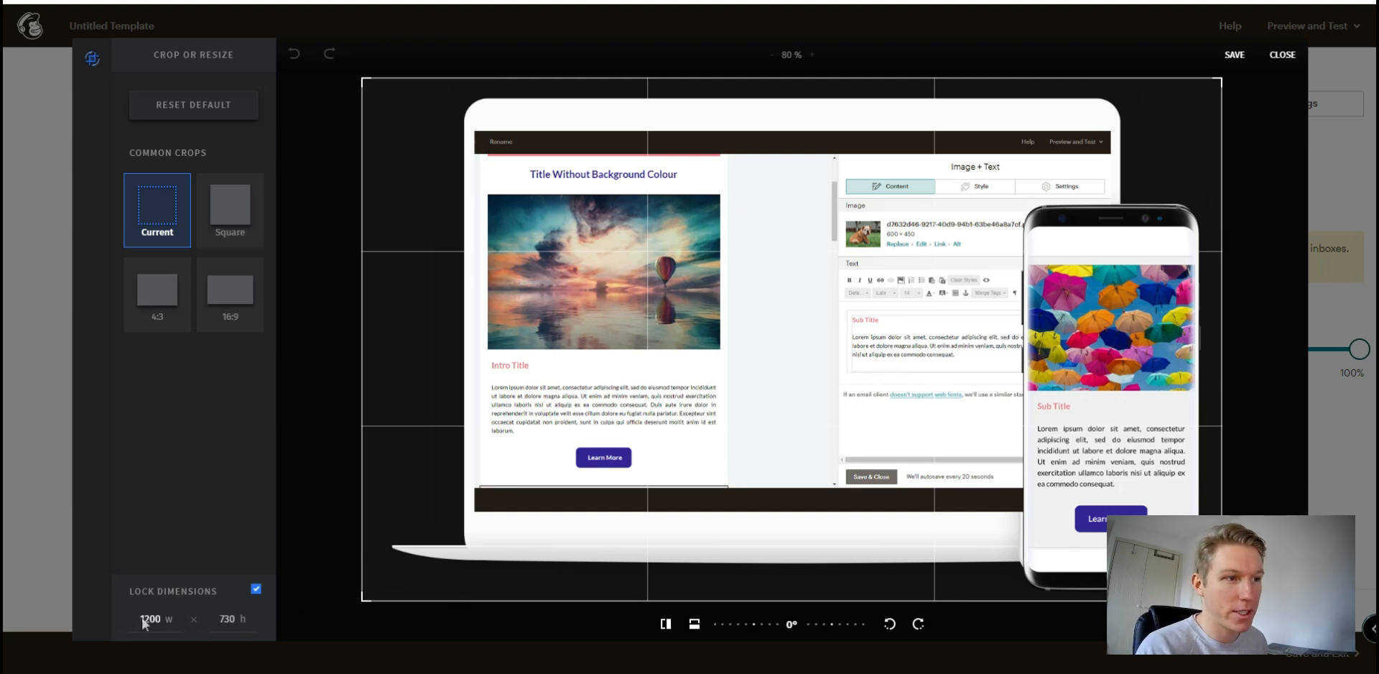
pyautogui.write('600')
pyautogui.press('Return')
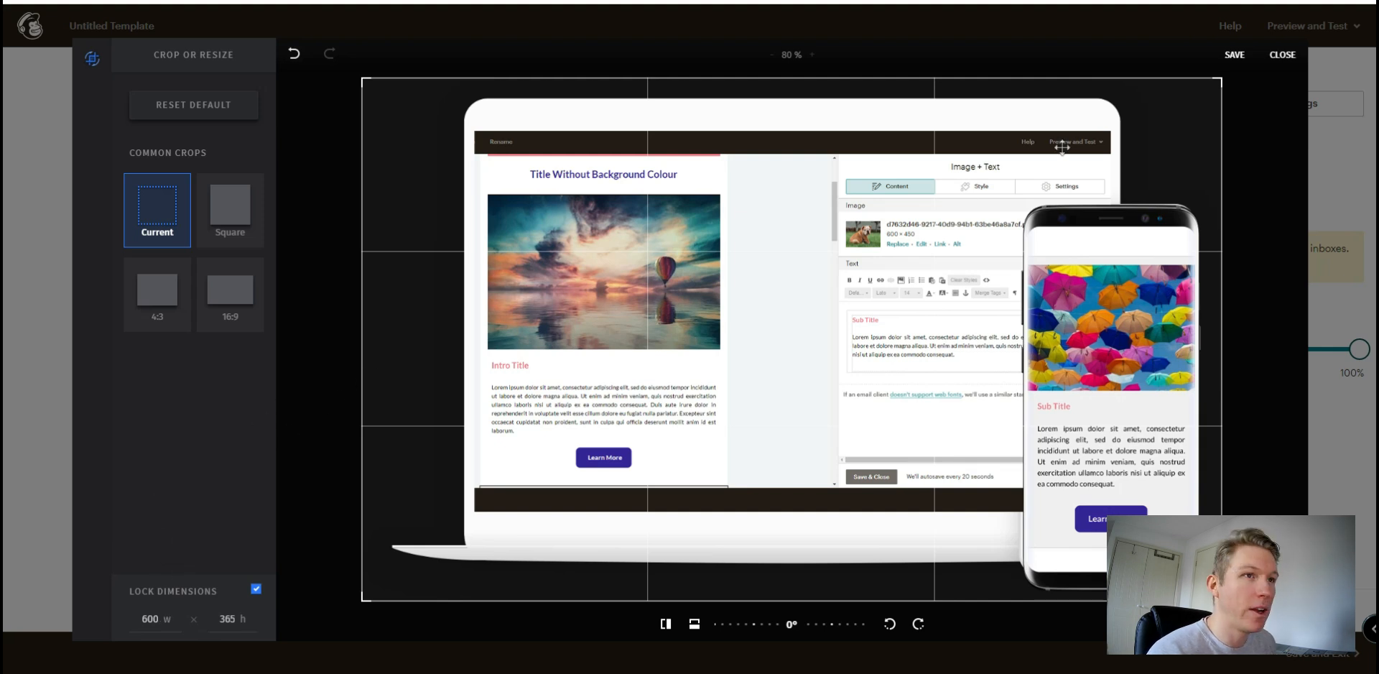
pyautogui.click(1236, 53)
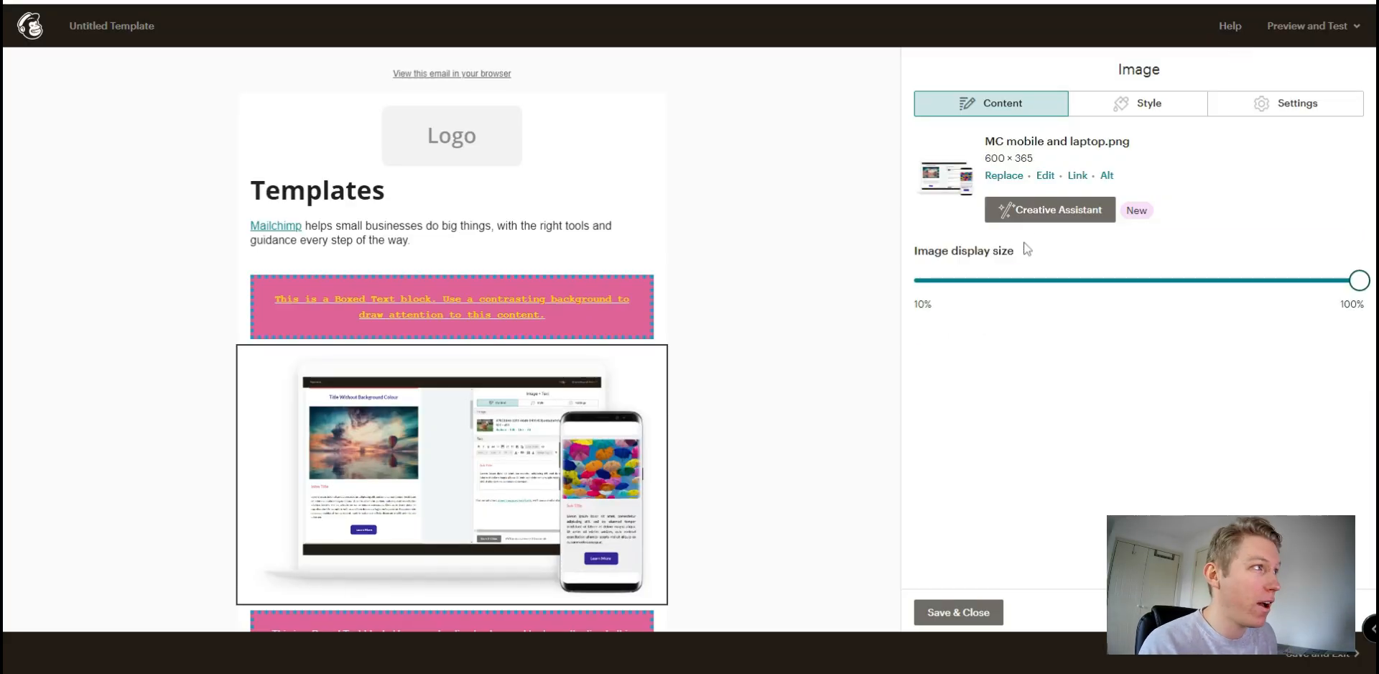
# Step: Reopen the image for editing and try the Square, 16:9 and 4:3 crops, shifting the square and 4:3 frames across the picture
pyautogui.click(1042, 181)
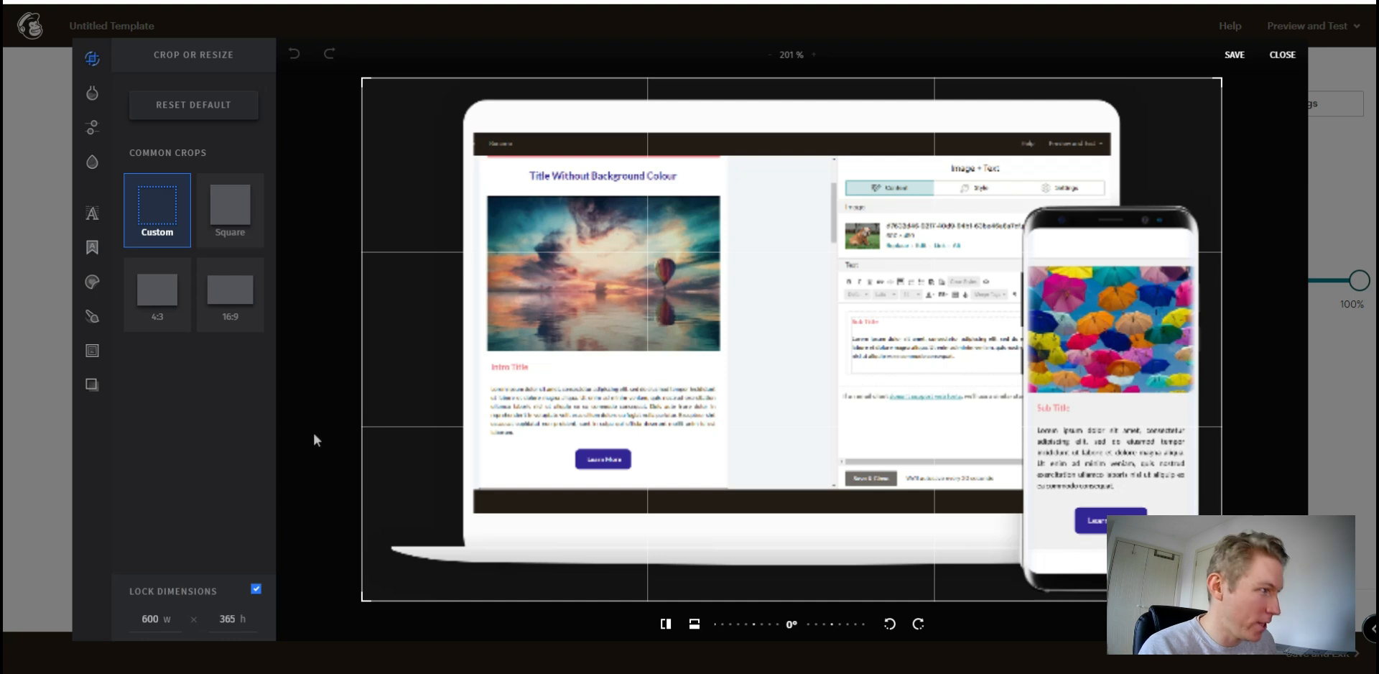
pyautogui.click(228, 225)
pyautogui.moveTo(554, 306); pyautogui.dragTo(906, 319)
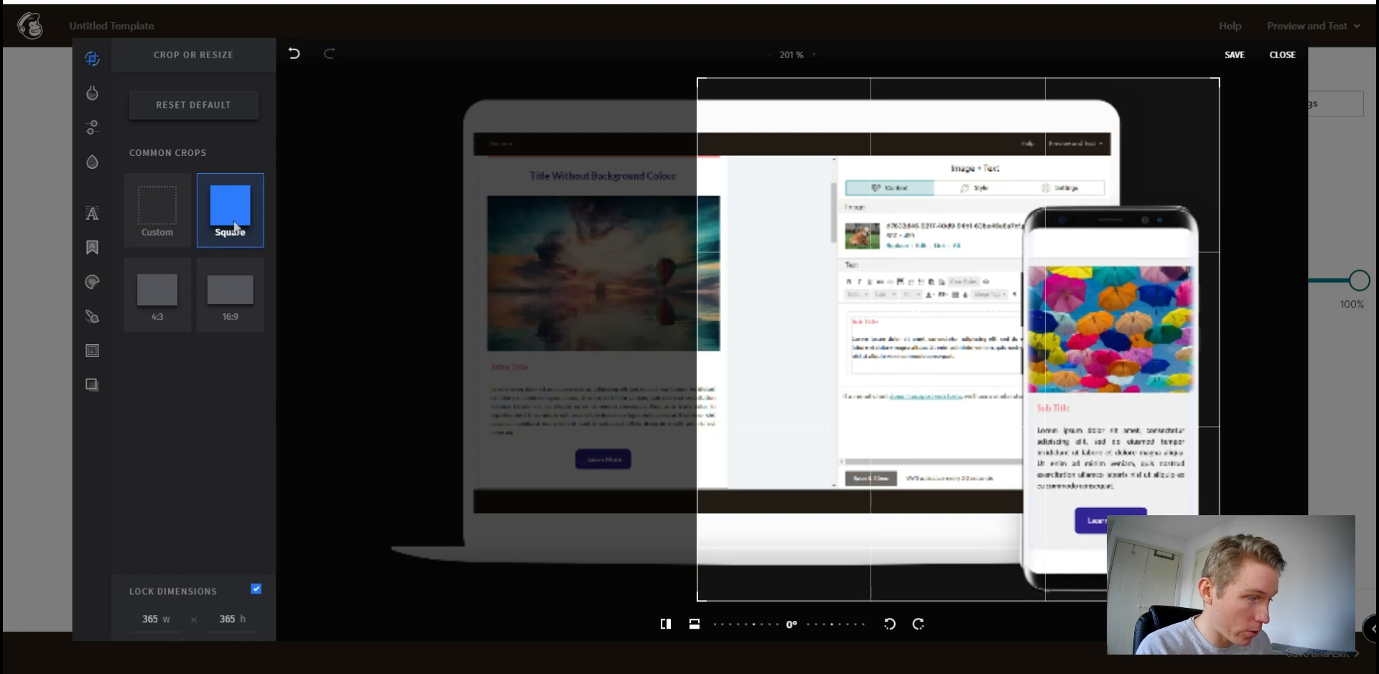
pyautogui.moveTo(926, 330); pyautogui.dragTo(513, 358)
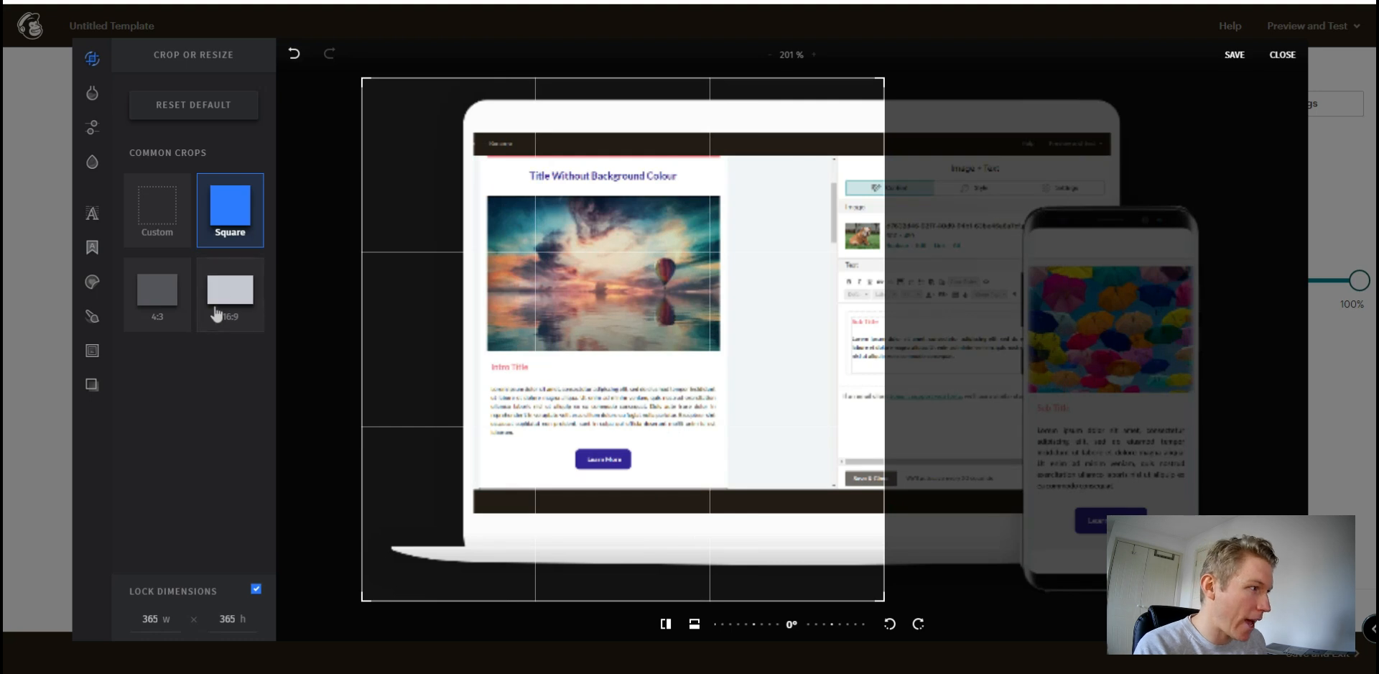
pyautogui.click(235, 296)
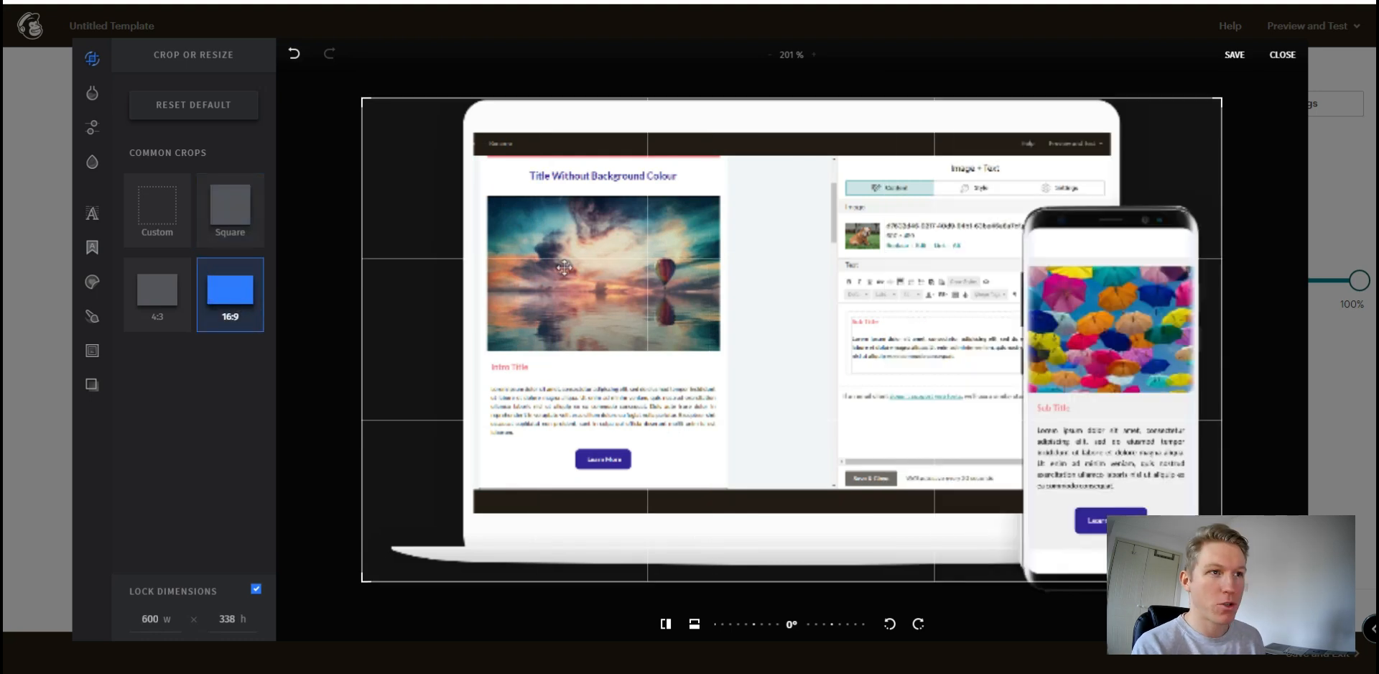
pyautogui.click(155, 290)
pyautogui.moveTo(585, 308); pyautogui.dragTo(499, 322)
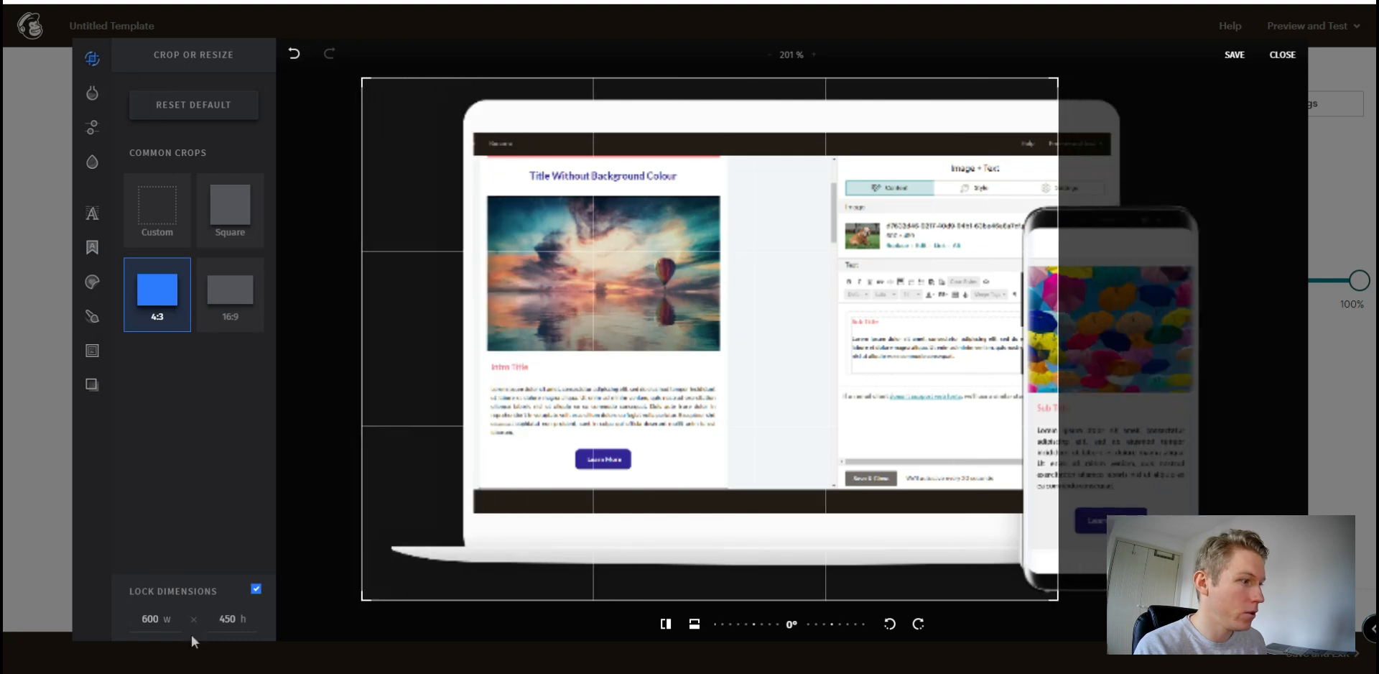
# Step: Crop the image with an unlocked custom frame, trimming its upper-left edges to 586 × 351 px, and save it
pyautogui.click(150, 621)
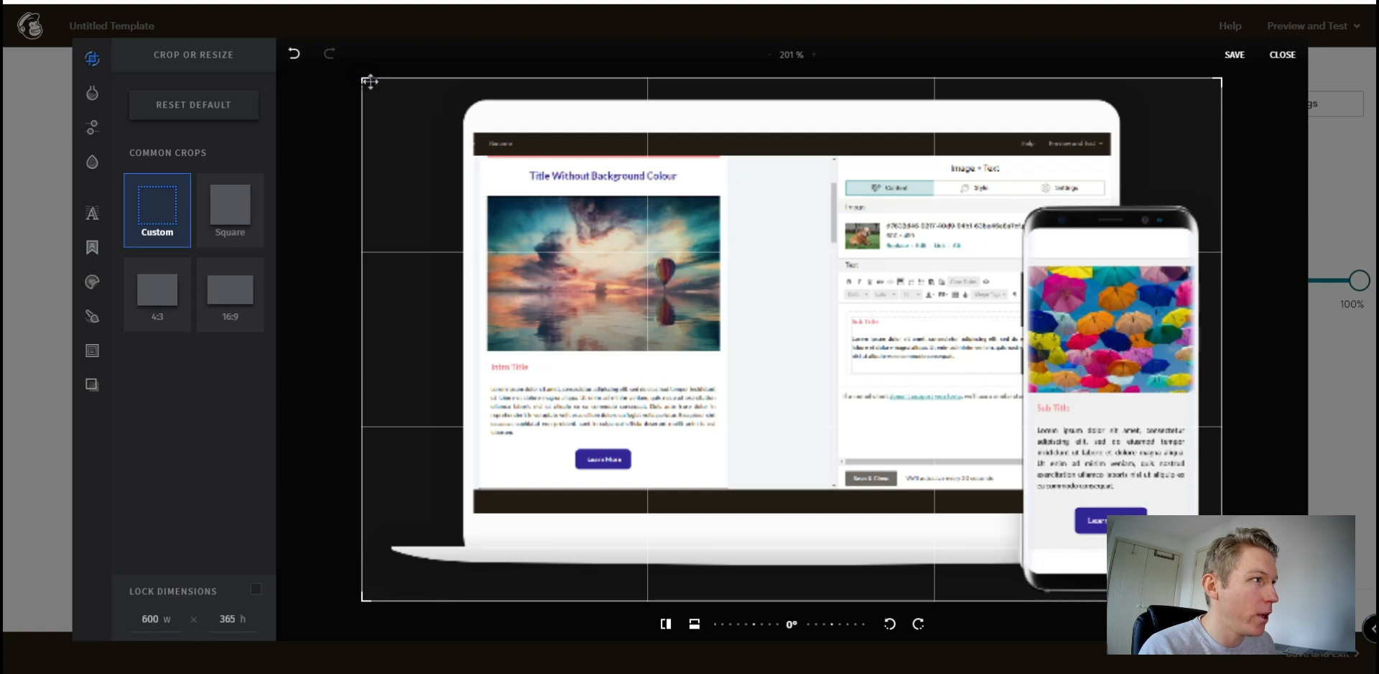
pyautogui.moveTo(365, 77); pyautogui.dragTo(381, 98)
pyautogui.moveTo(1220, 600)
pyautogui.mouseDown()
pyautogui.moveTo(871, 547)
pyautogui.moveTo(776, 585)
pyautogui.moveTo(1221, 600)
pyautogui.mouseUp()
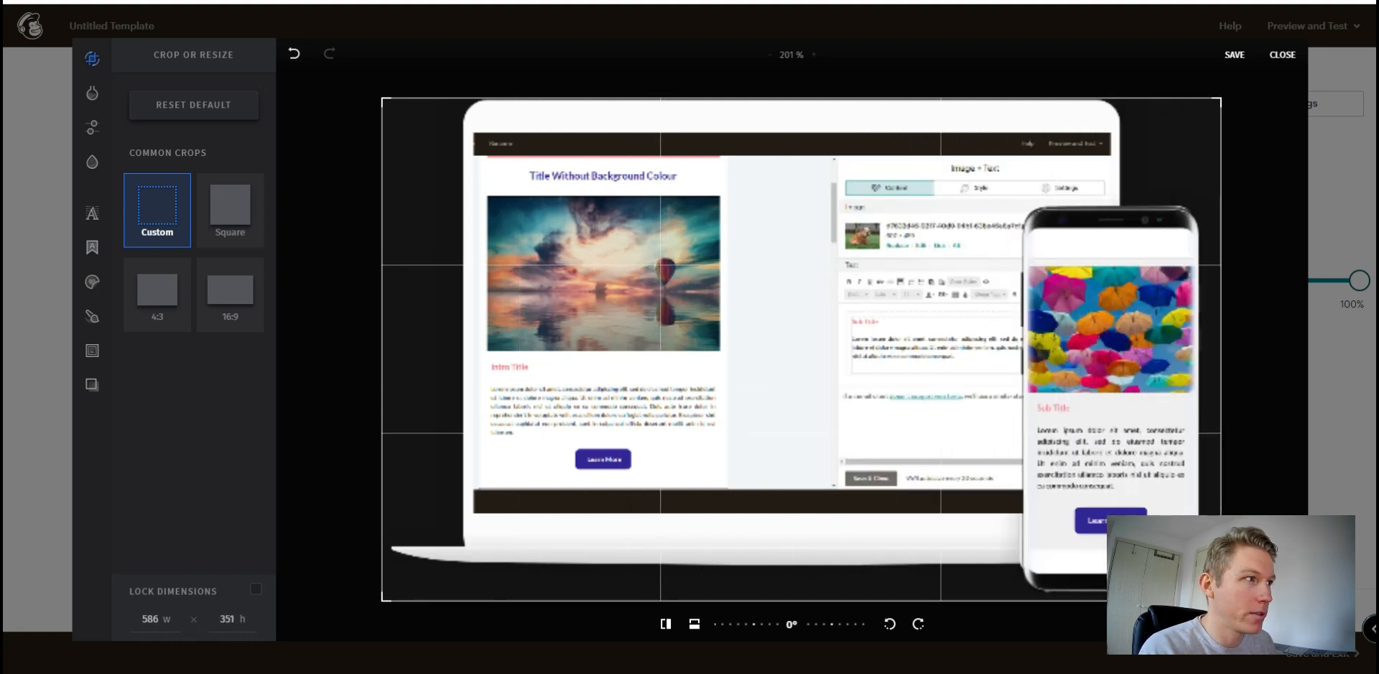
pyautogui.click(1233, 54)
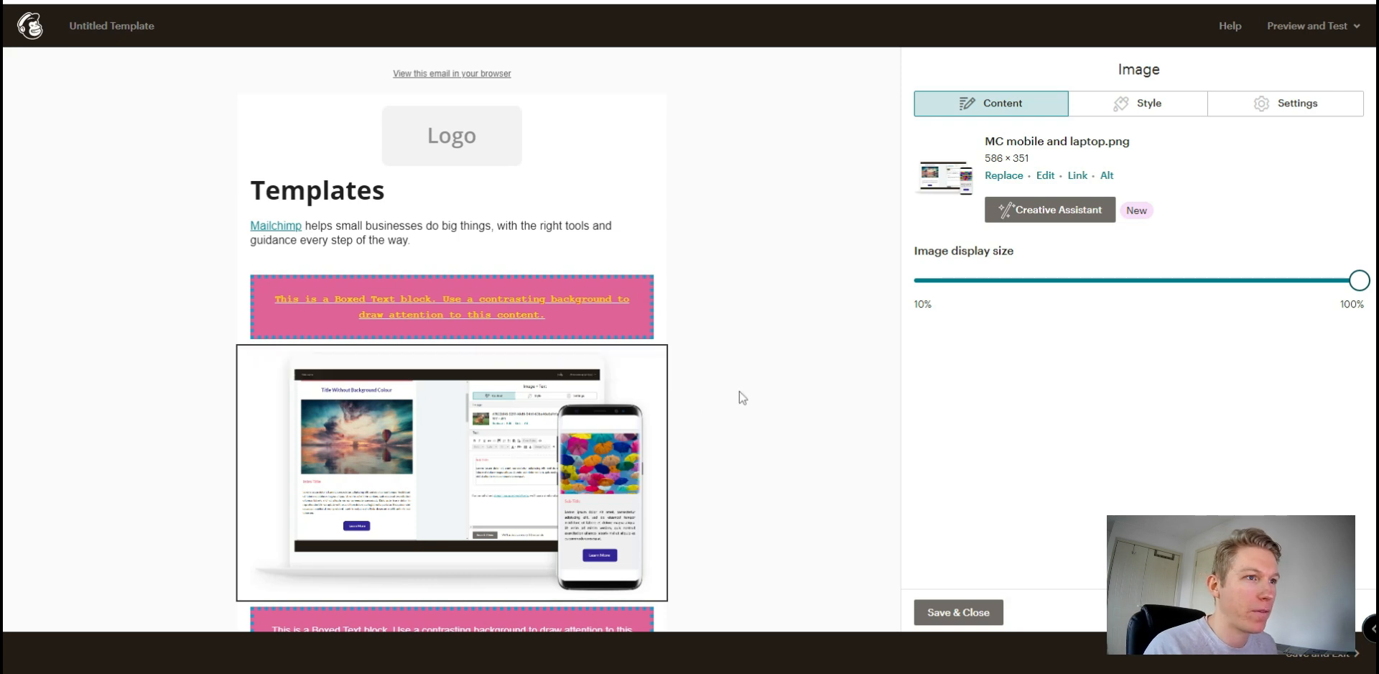
# Step: Check the cropped image in the email layout and save and close the image block
pyautogui.scroll(-1, 734, 389)
pyautogui.scroll(1, 744, 395)
pyautogui.scroll(-1, 779, 416)
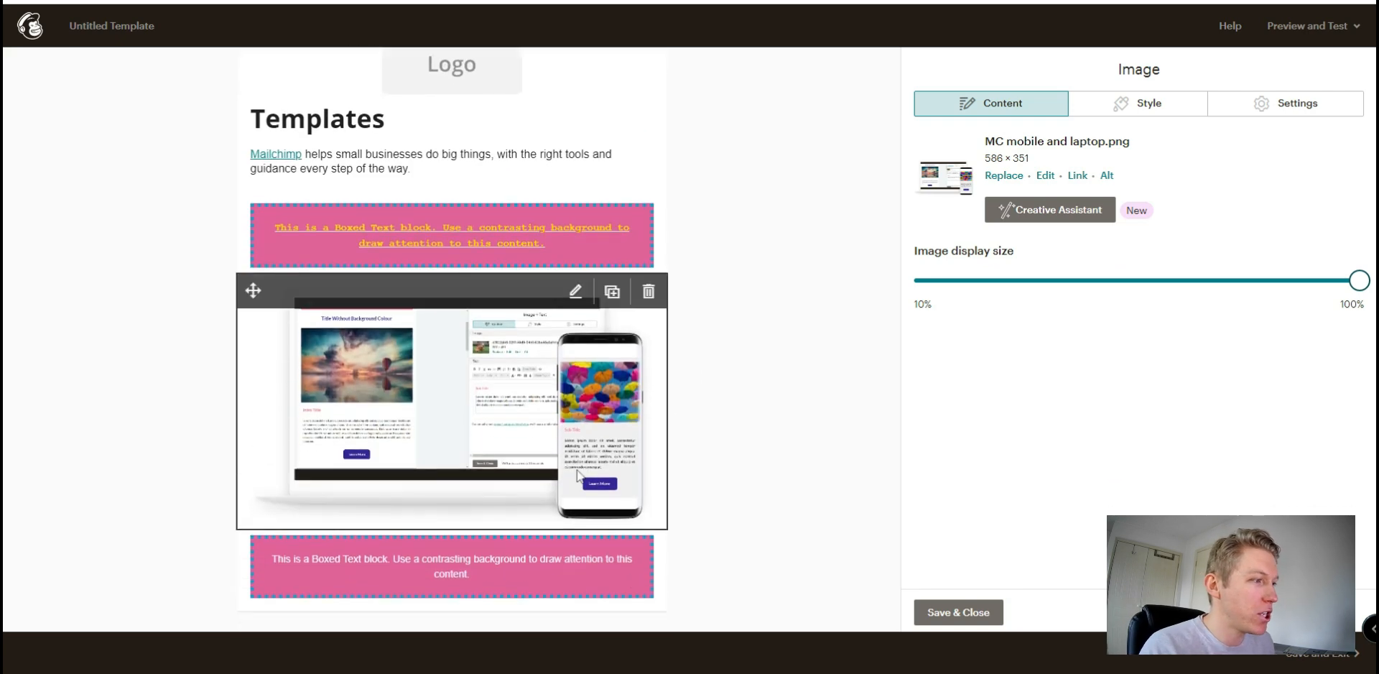
pyautogui.click(961, 614)
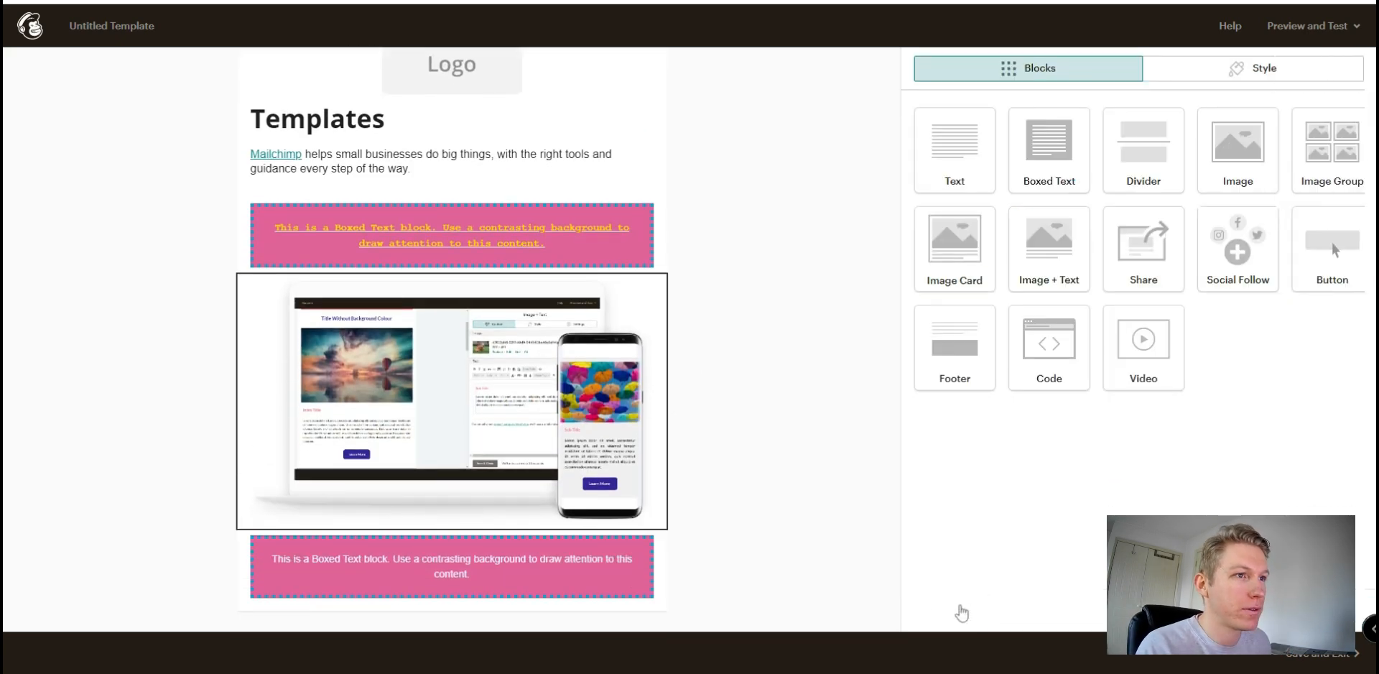
pyautogui.scroll(1, 816, 526)
pyautogui.scroll(-1, 700, 456)
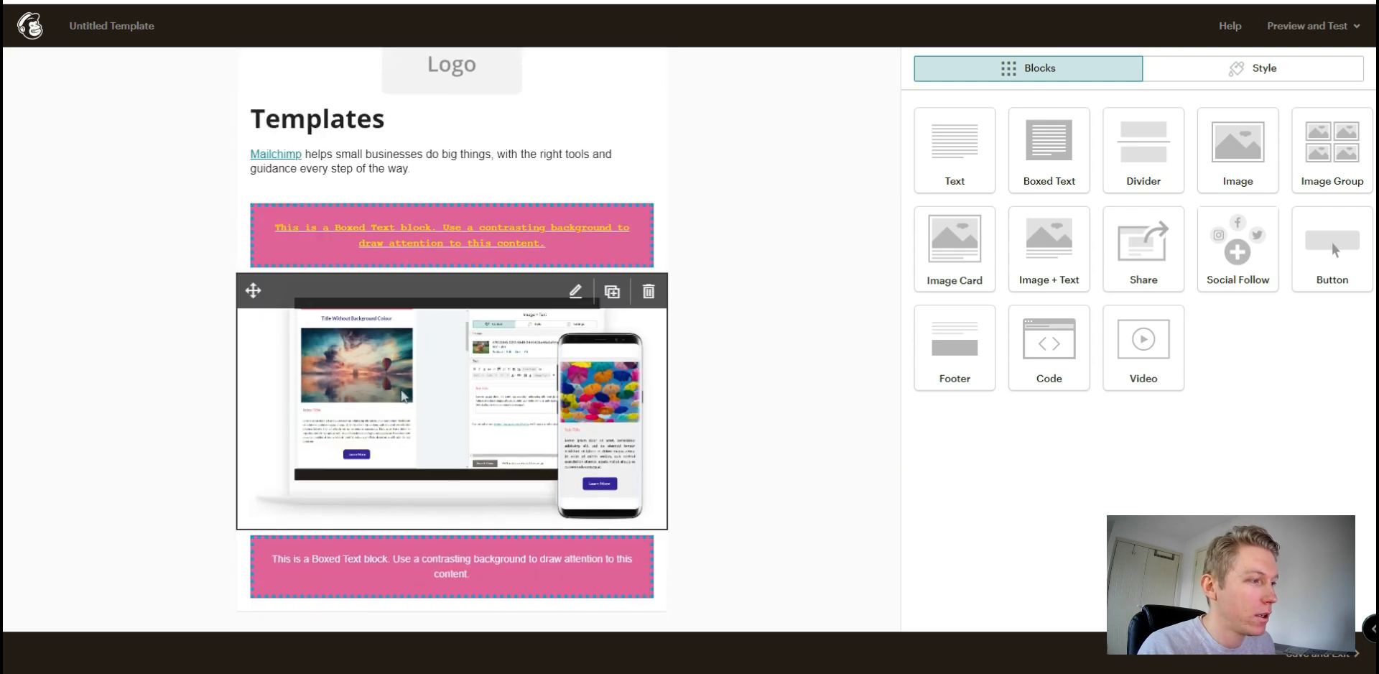
pyautogui.click(402, 395)
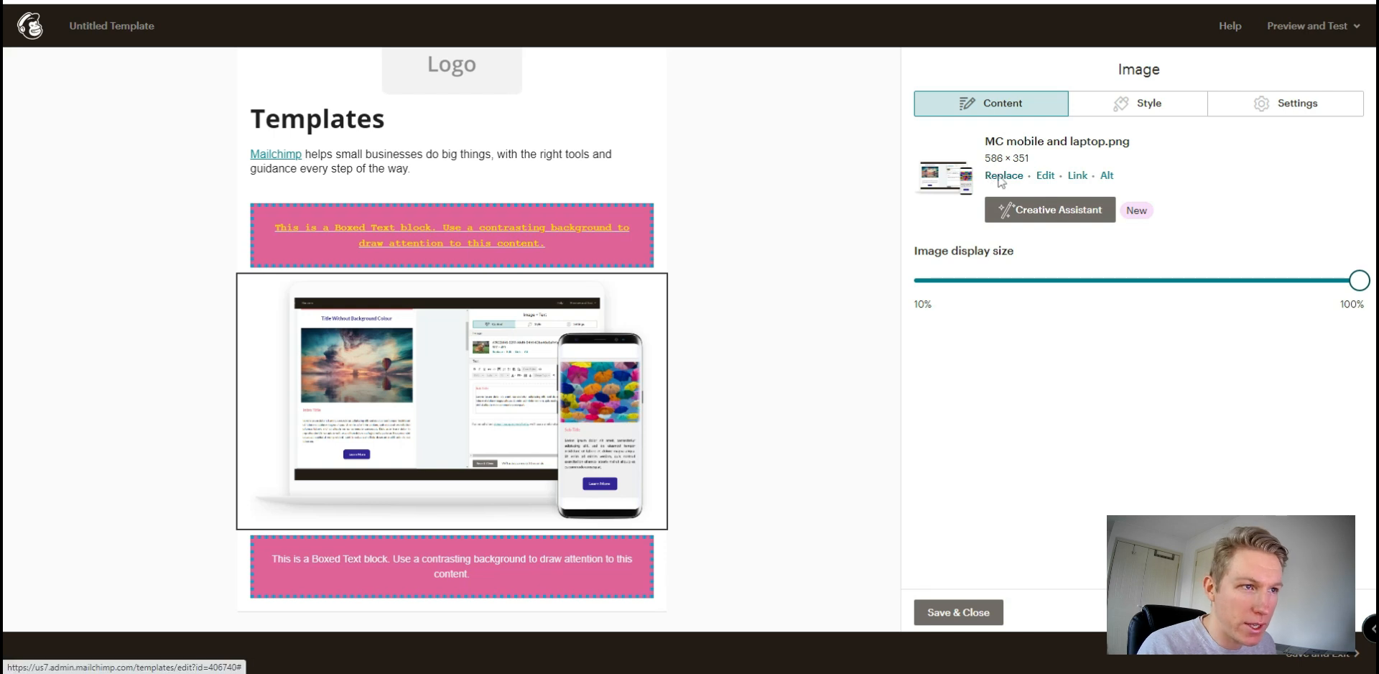
pyautogui.click(1077, 176)
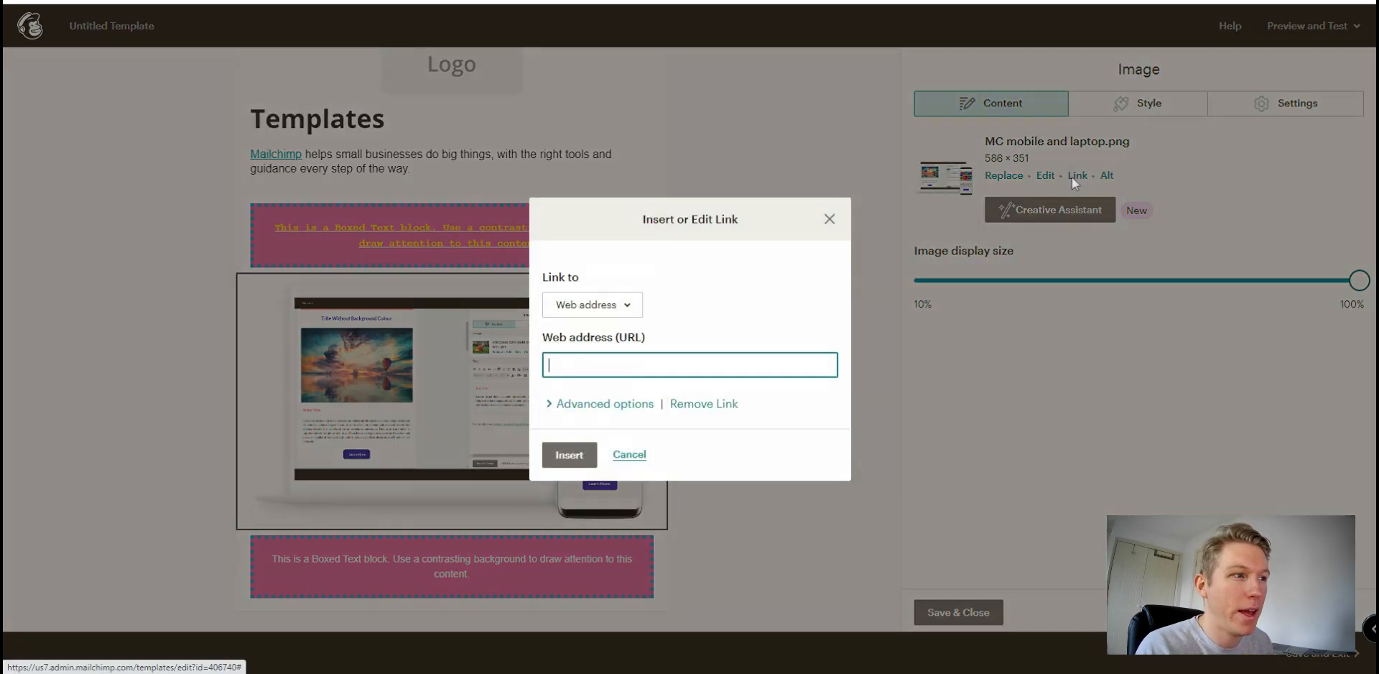
pyautogui.click(624, 305)
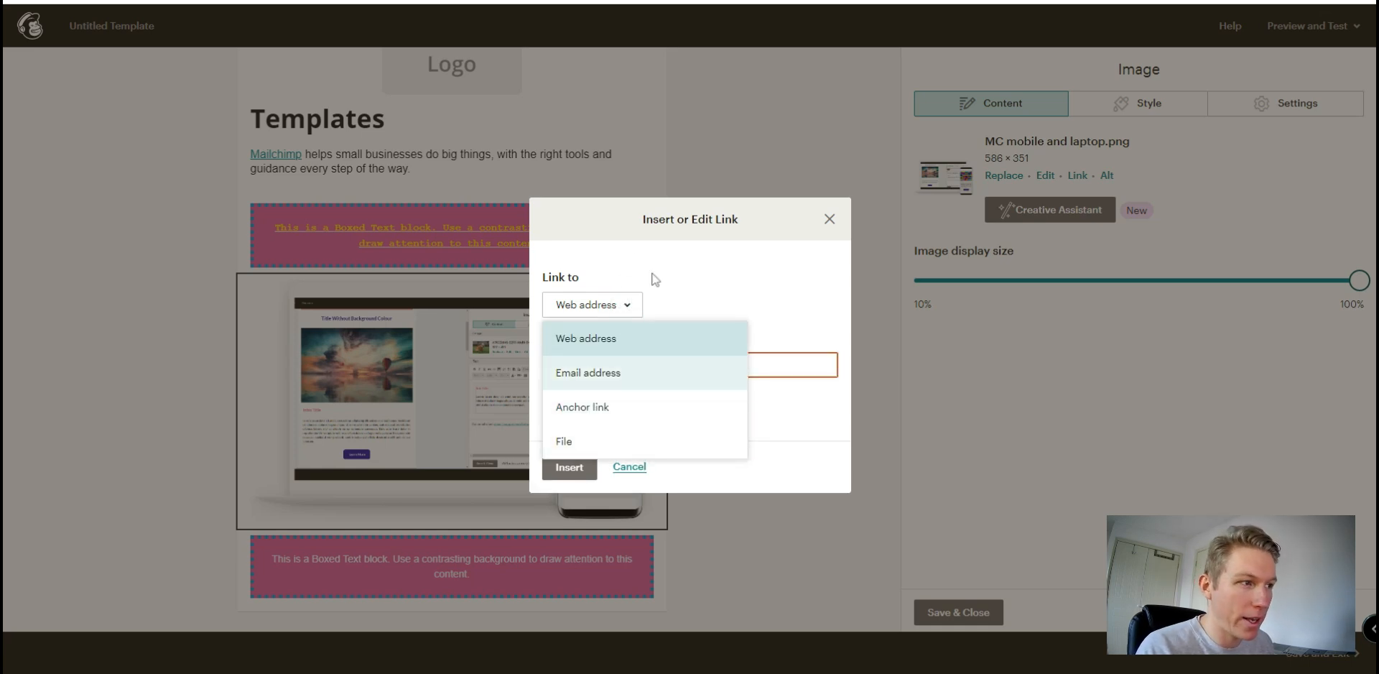
pyautogui.click(734, 300)
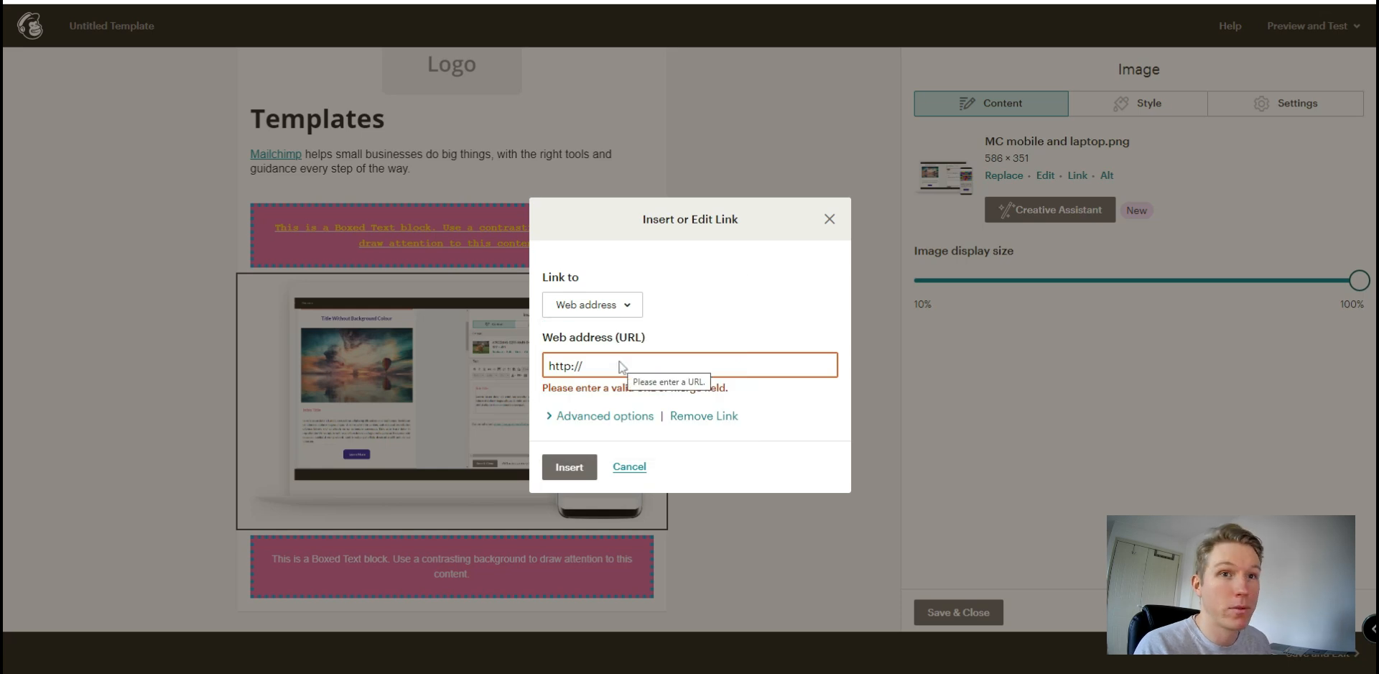
pyautogui.click(622, 366)
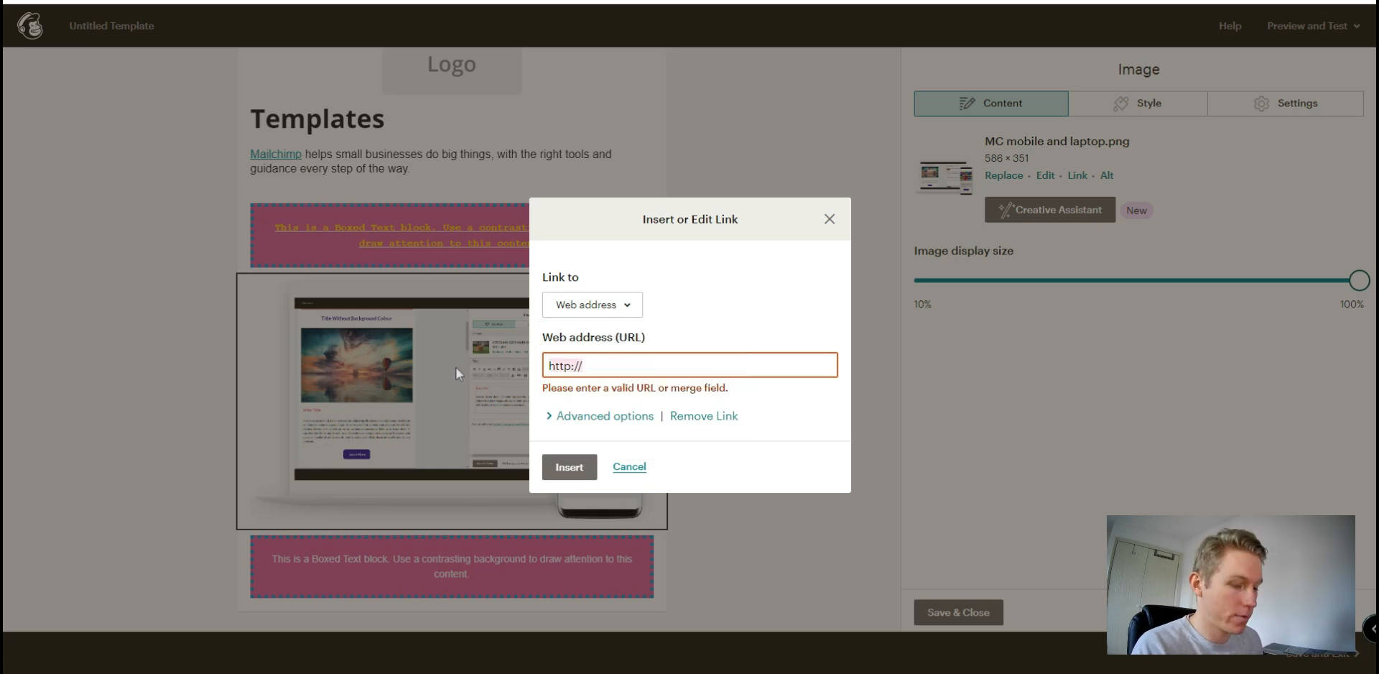
pyautogui.write('www.bran')
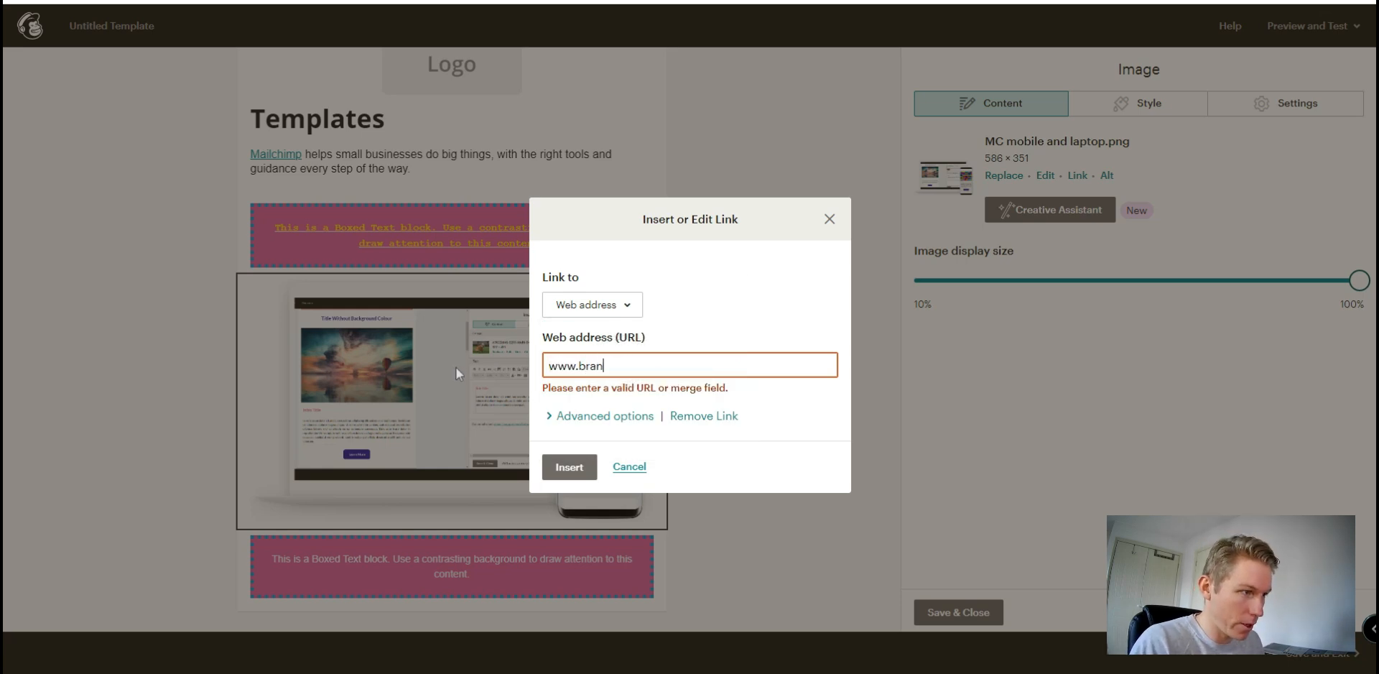
pyautogui.write('dremote')
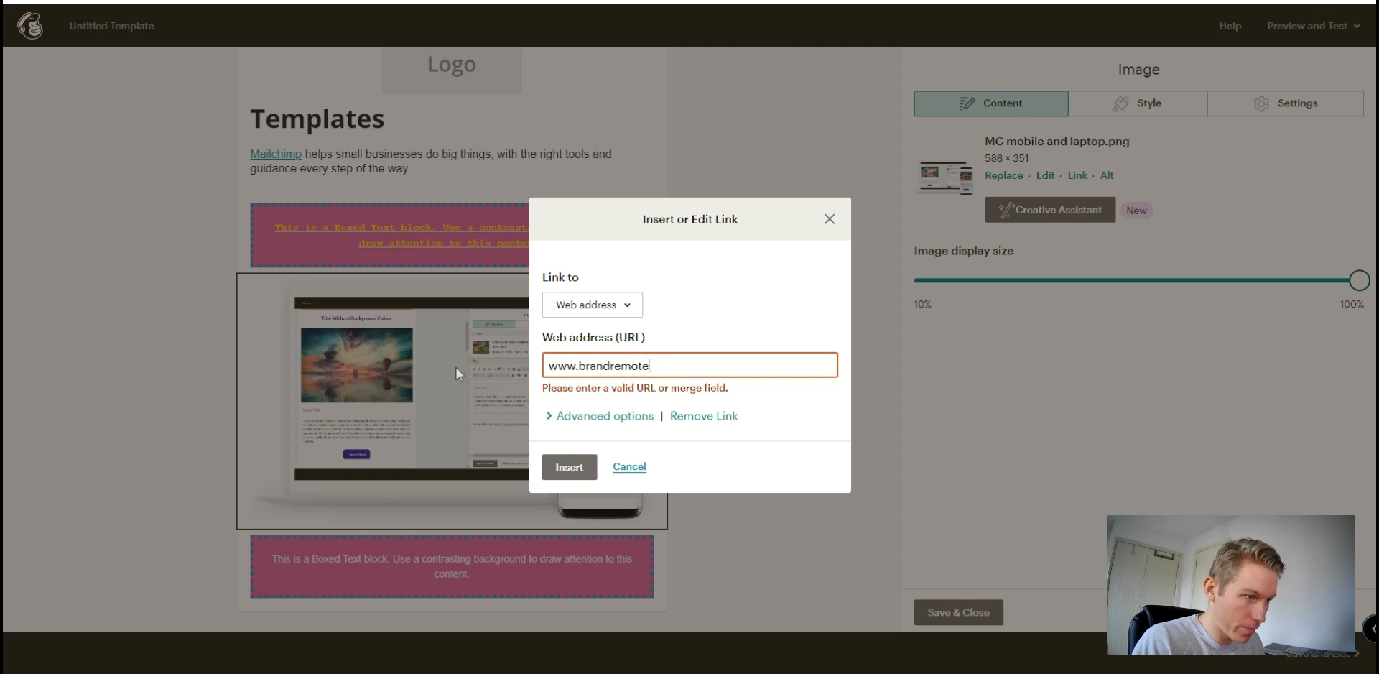
pyautogui.write('.co.uk')
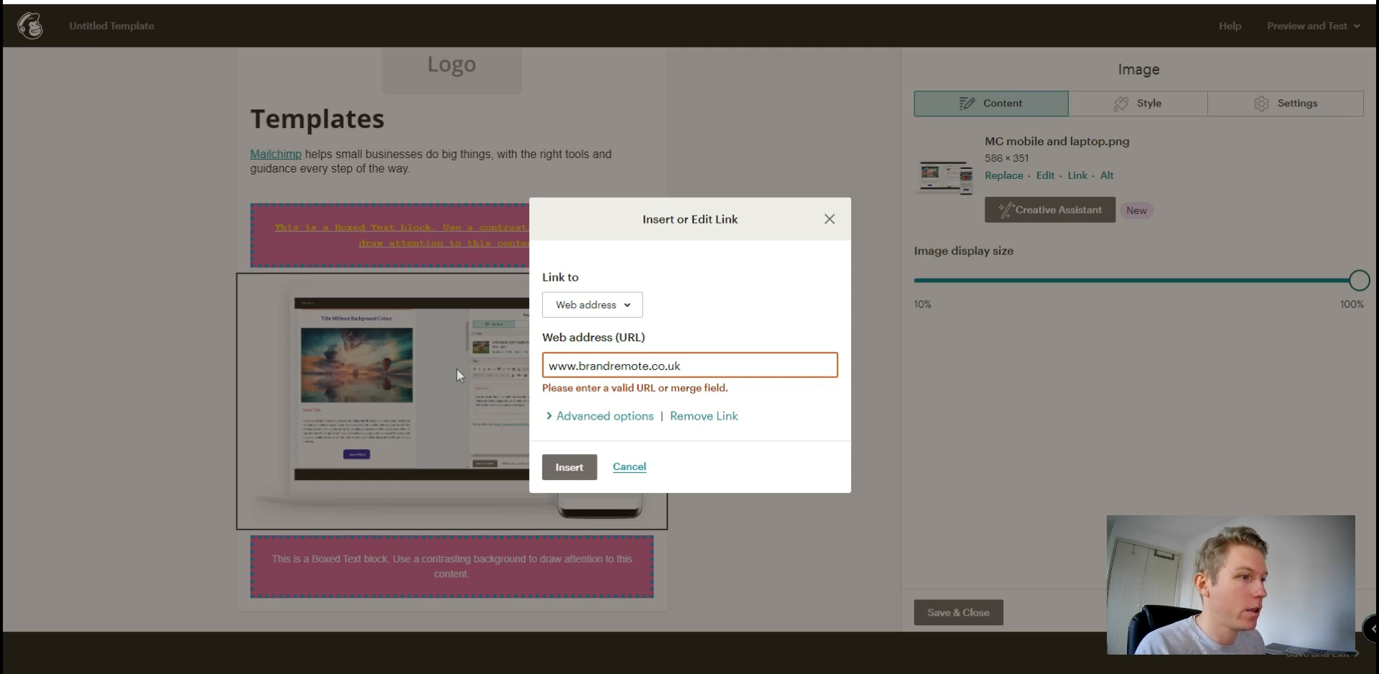
pyautogui.click(569, 460)
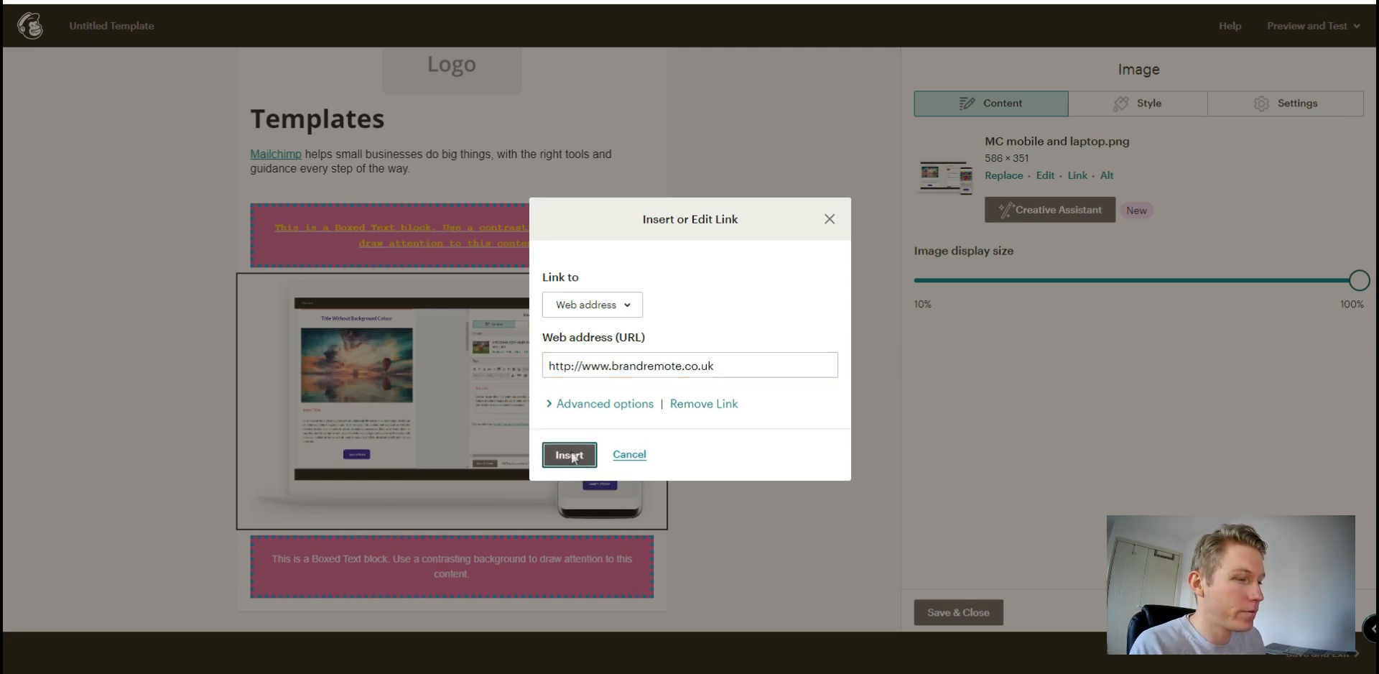
pyautogui.click(571, 455)
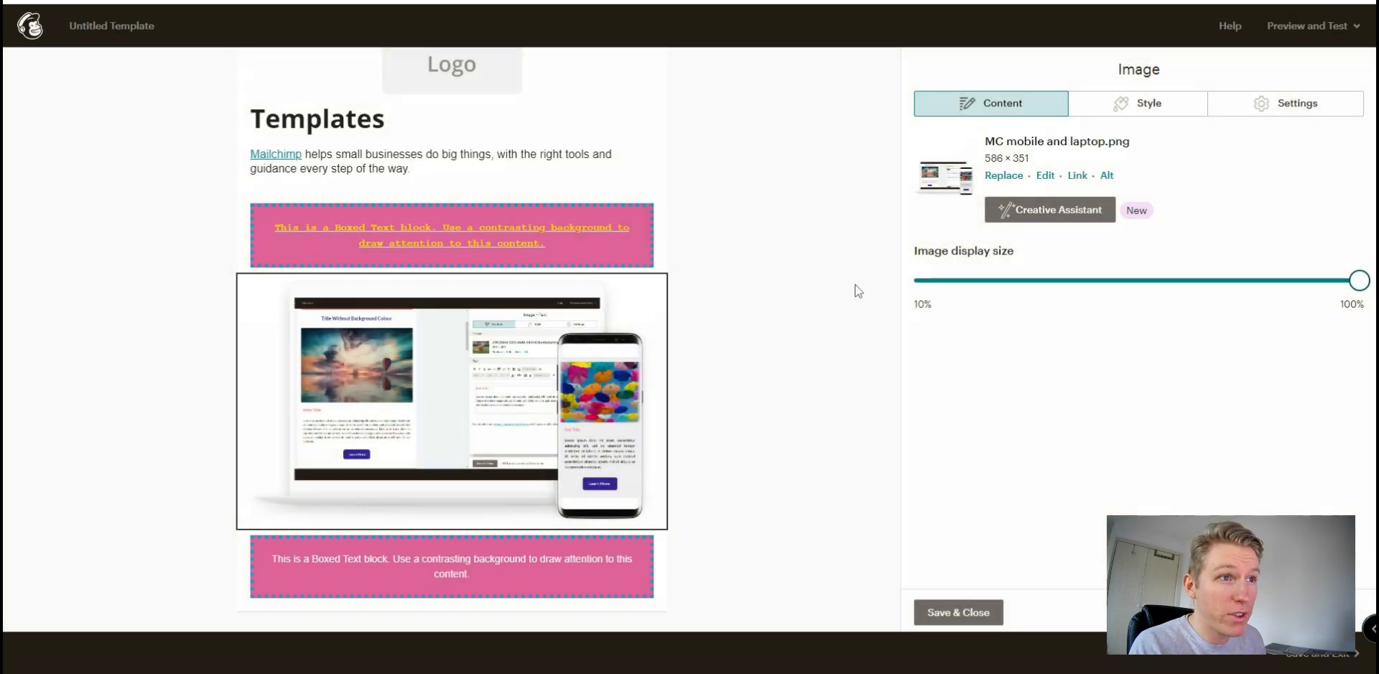
# Step: Remove the web link from the image and try adjusting its display size, leaving it at 100%
pyautogui.click(1077, 175)
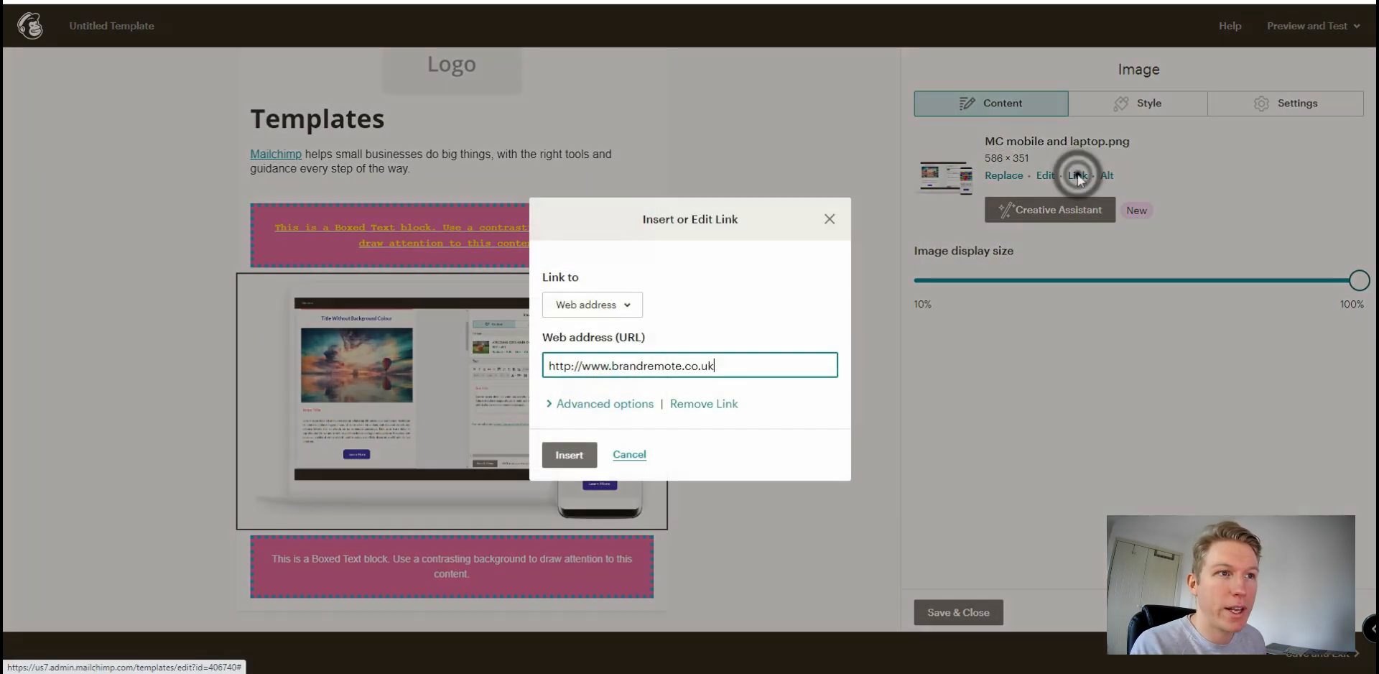
pyautogui.click(703, 404)
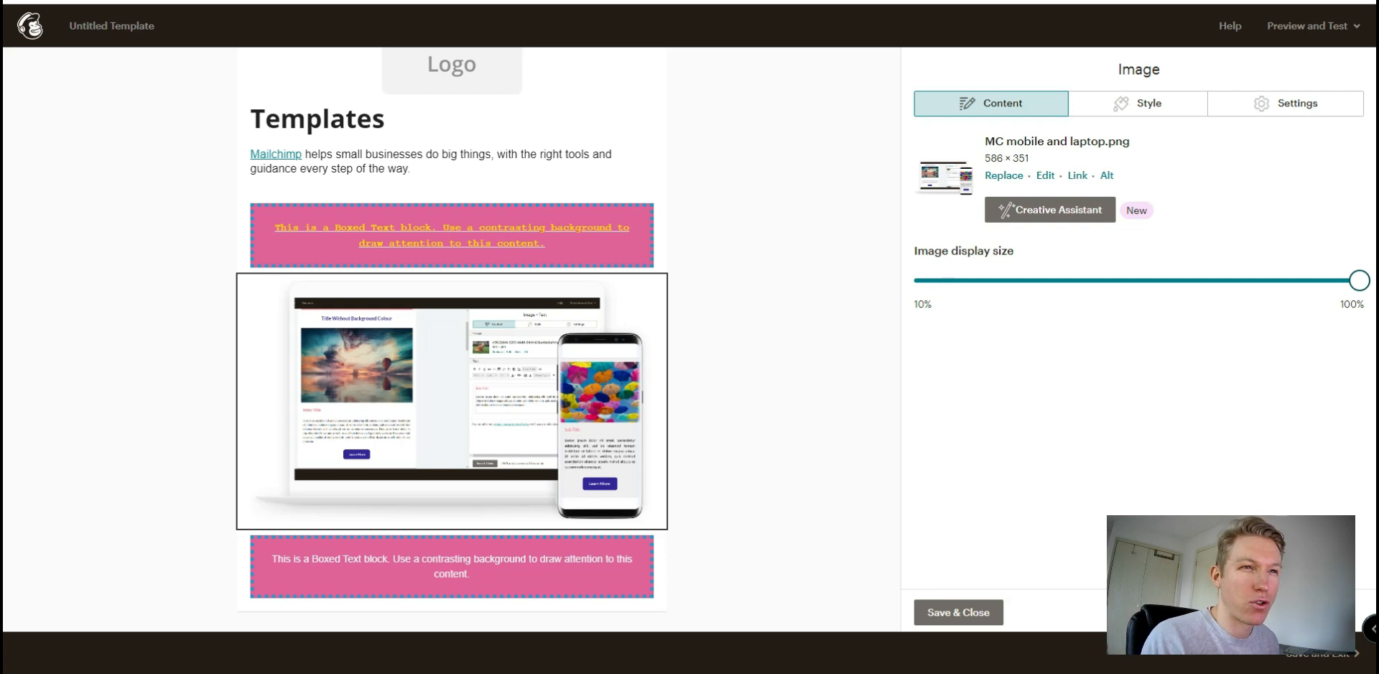
pyautogui.moveTo(1359, 283)
pyautogui.mouseDown()
pyautogui.moveTo(1092, 363)
pyautogui.moveTo(1362, 285)
pyautogui.moveTo(1145, 271)
pyautogui.moveTo(1209, 259)
pyautogui.moveTo(1368, 273)
pyautogui.mouseUp()
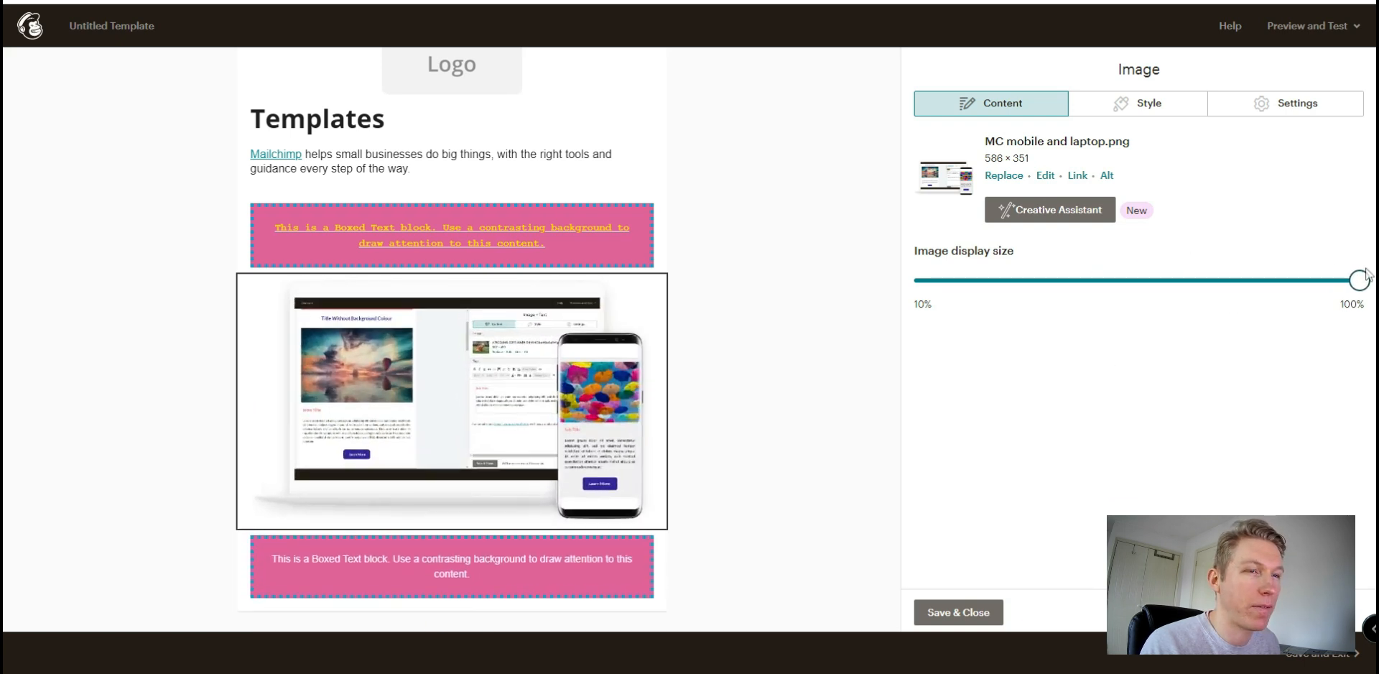
# Step: Give the image a dashed 3px border in #a01c1c and round its corners to about a fifth of the range
pyautogui.click(1140, 107)
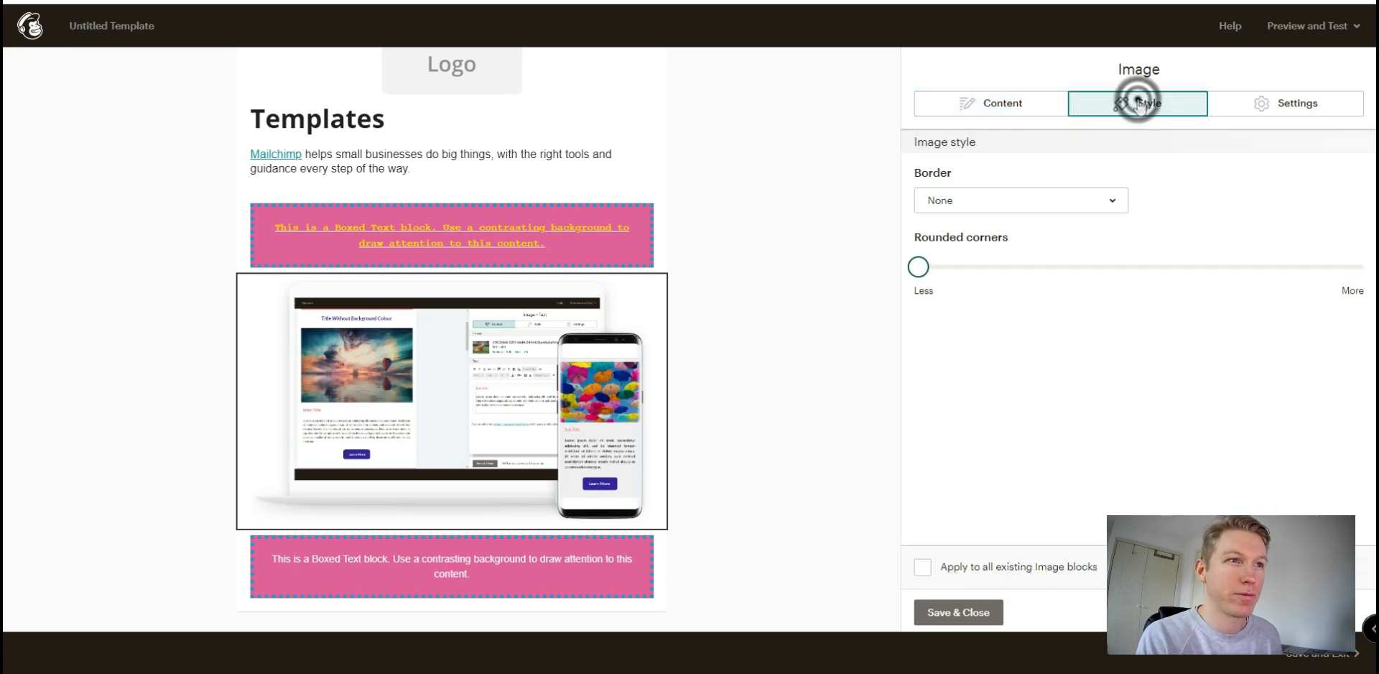
pyautogui.click(1068, 197)
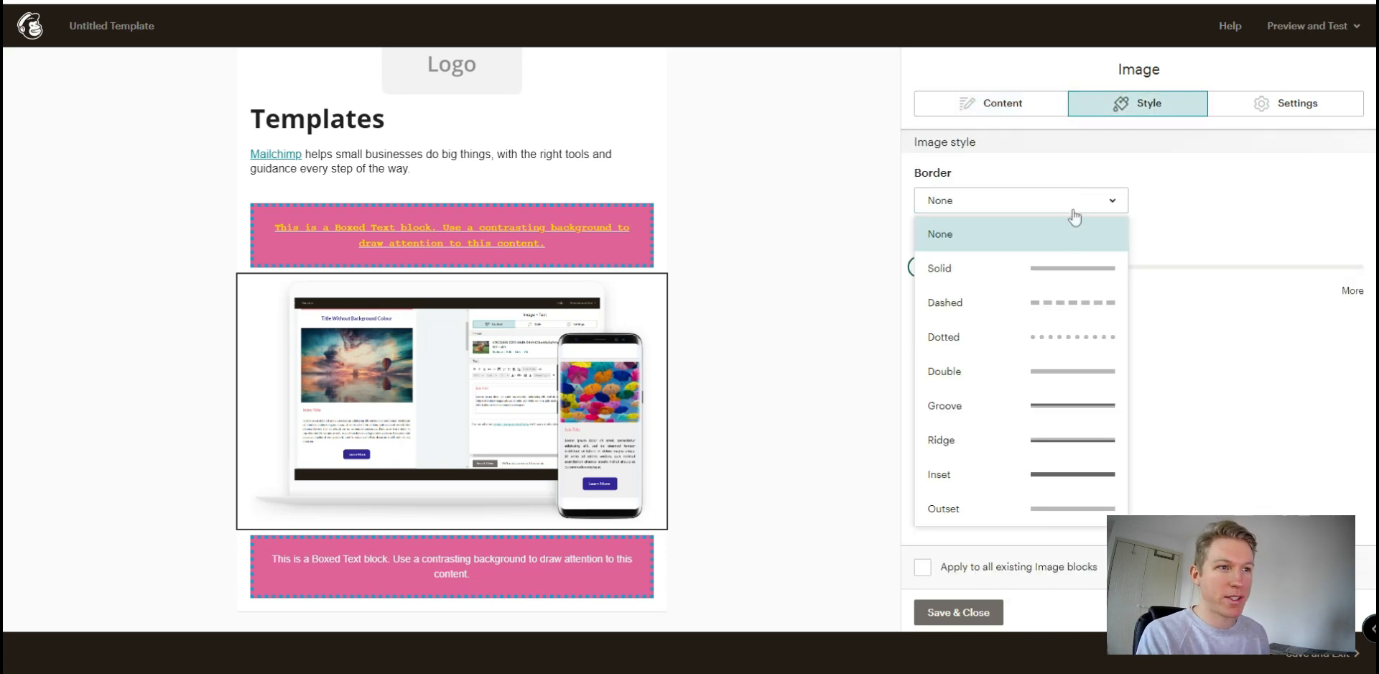
pyautogui.click(1057, 304)
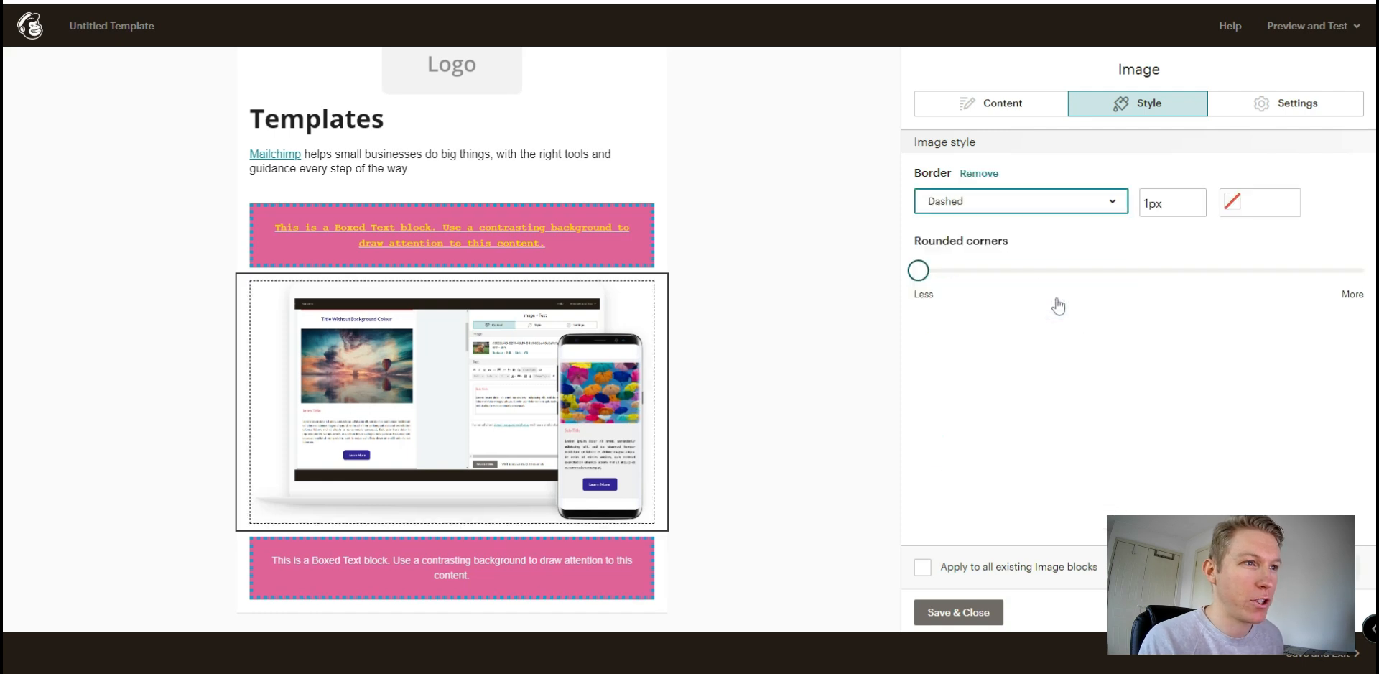
pyautogui.click(1149, 203)
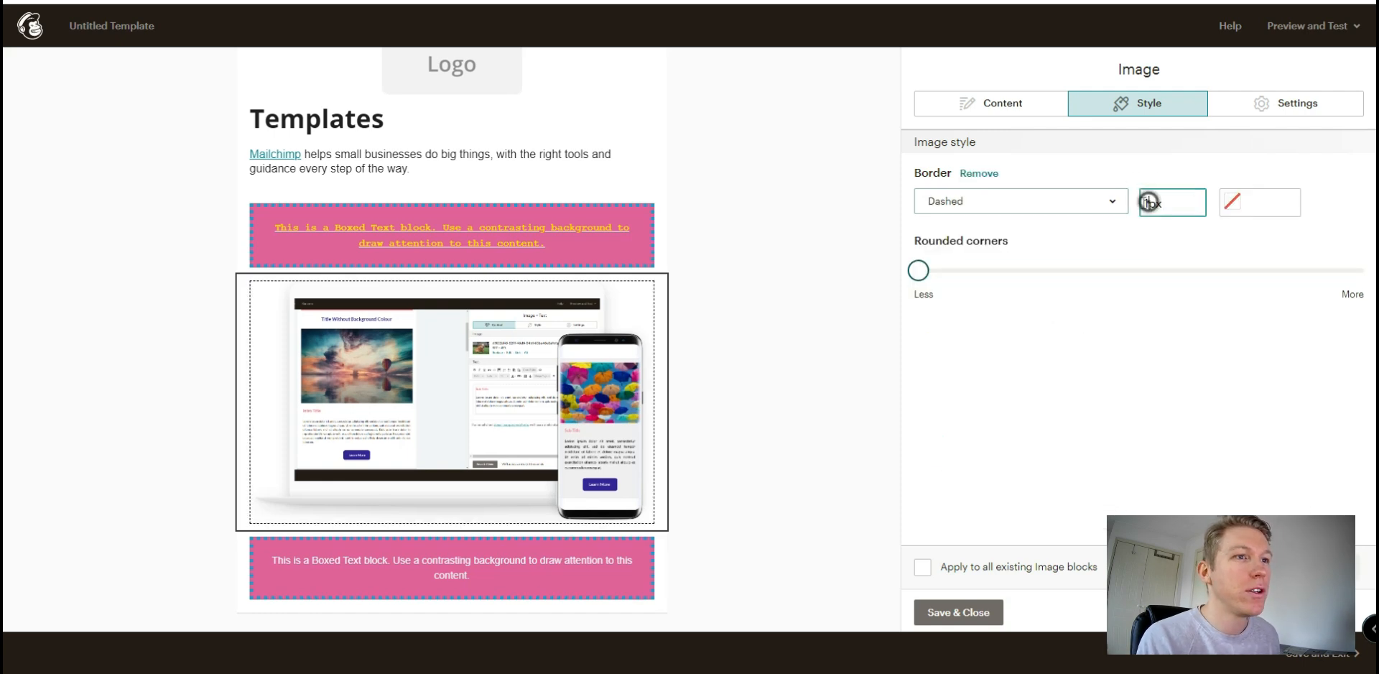
pyautogui.click(1229, 199)
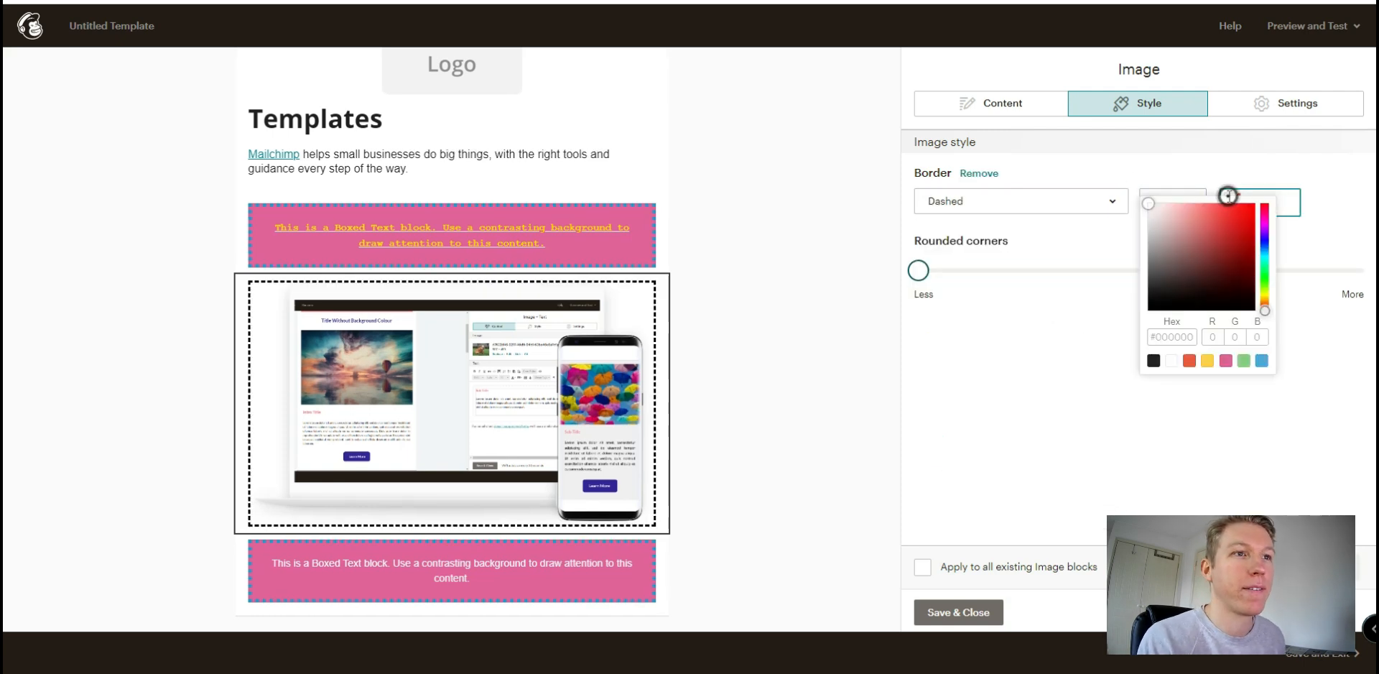
pyautogui.click(1236, 243)
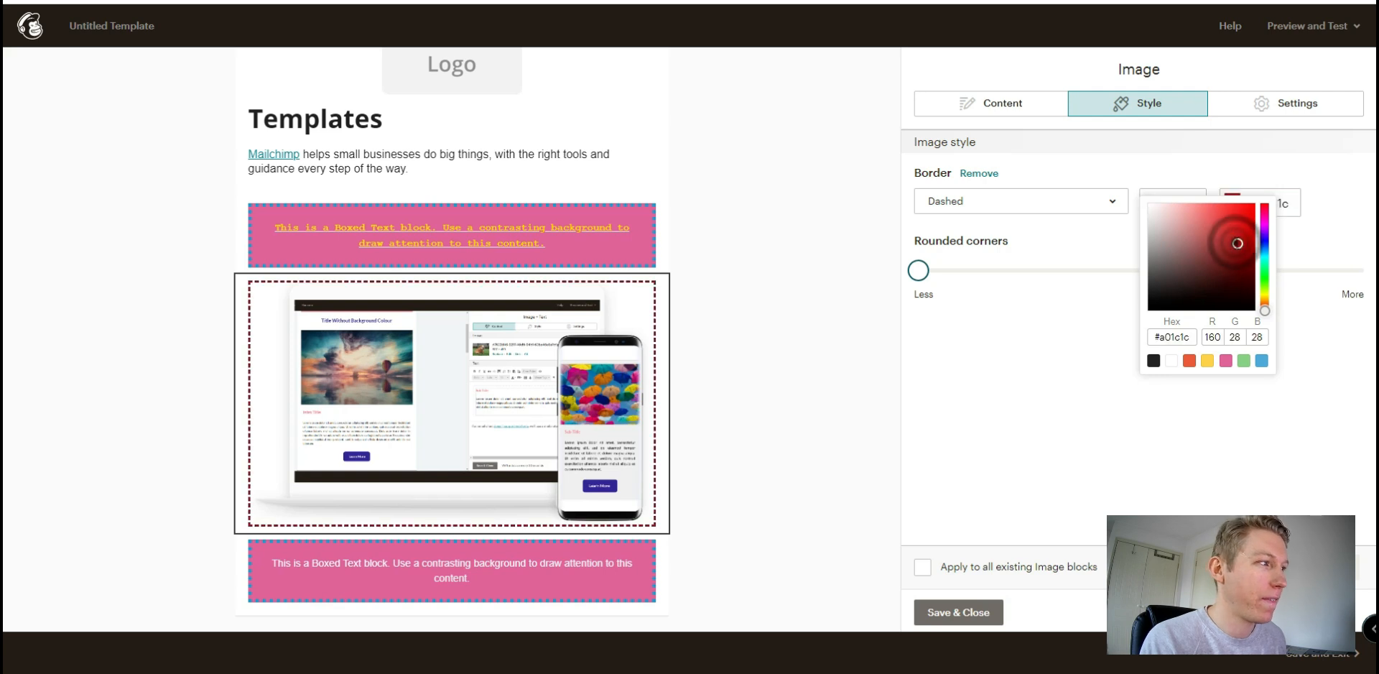
pyautogui.click(1122, 316)
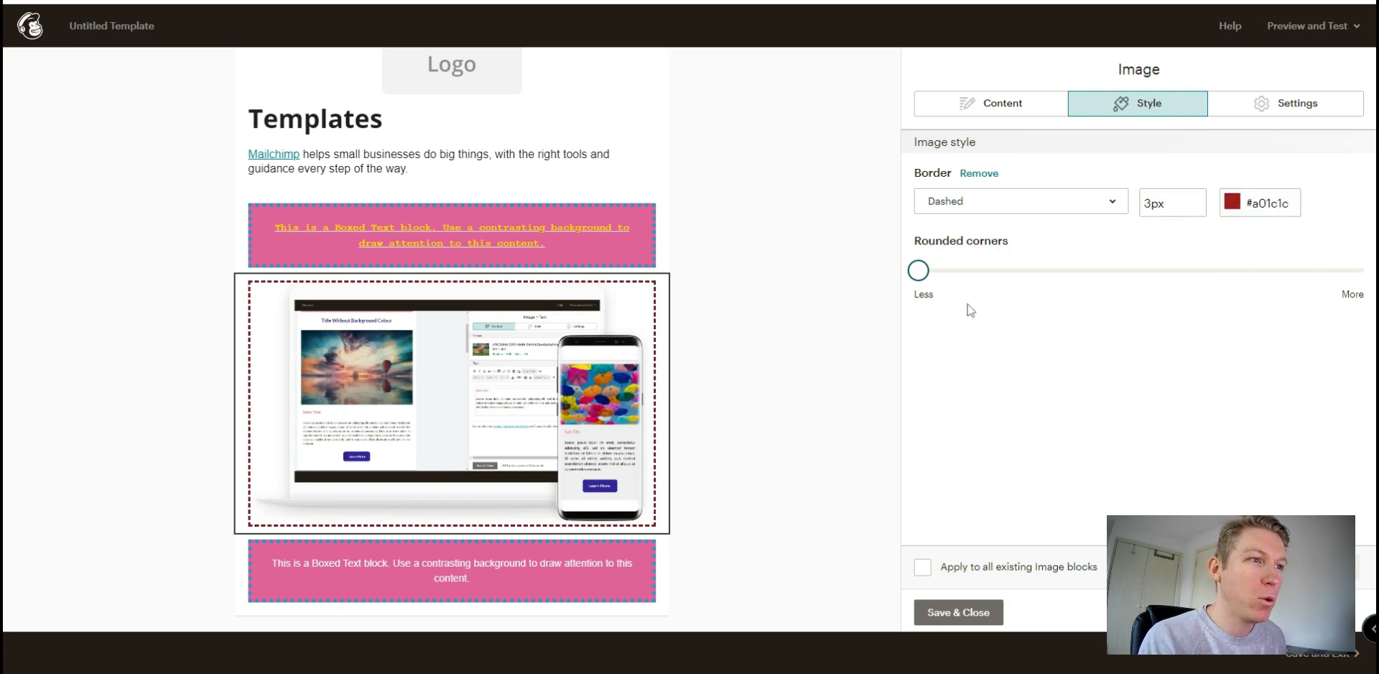
pyautogui.click(923, 272)
pyautogui.moveTo(926, 275); pyautogui.dragTo(1005, 273)
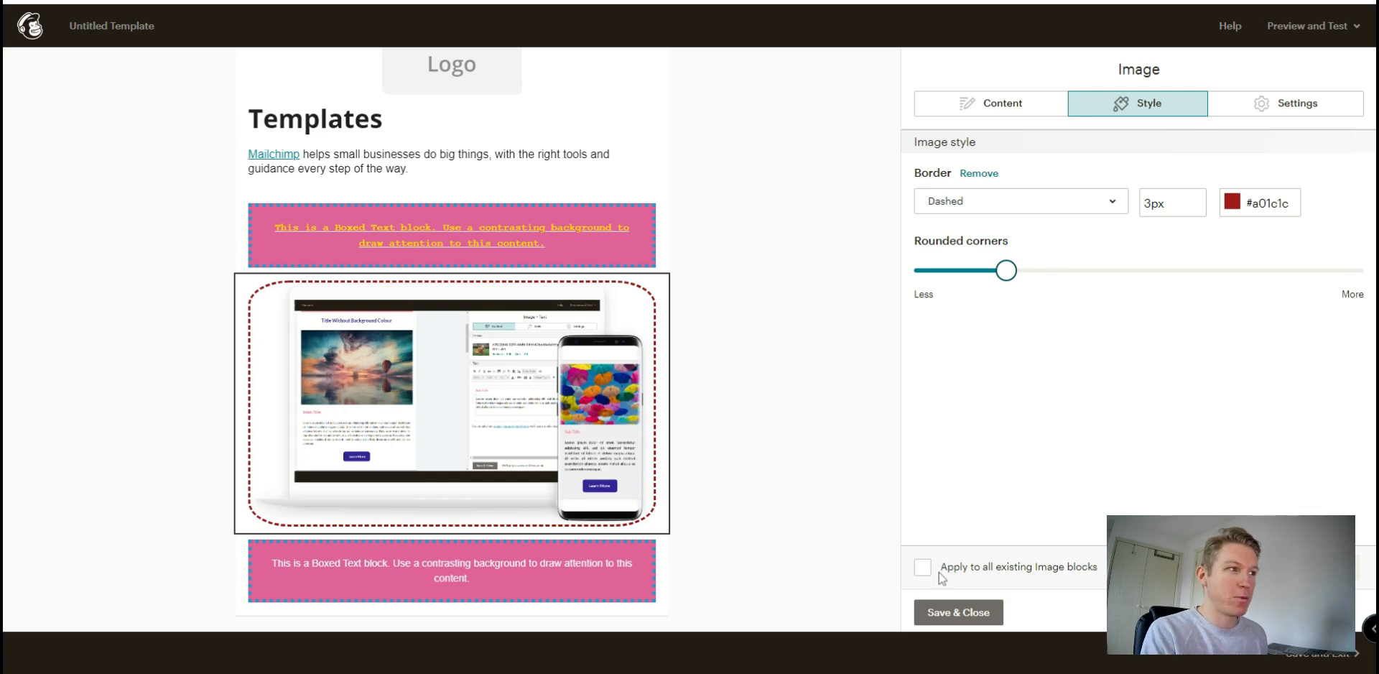
# Step: Review the image's alignment options, keeping Center, and set its margins to edge to edge
pyautogui.click(1267, 105)
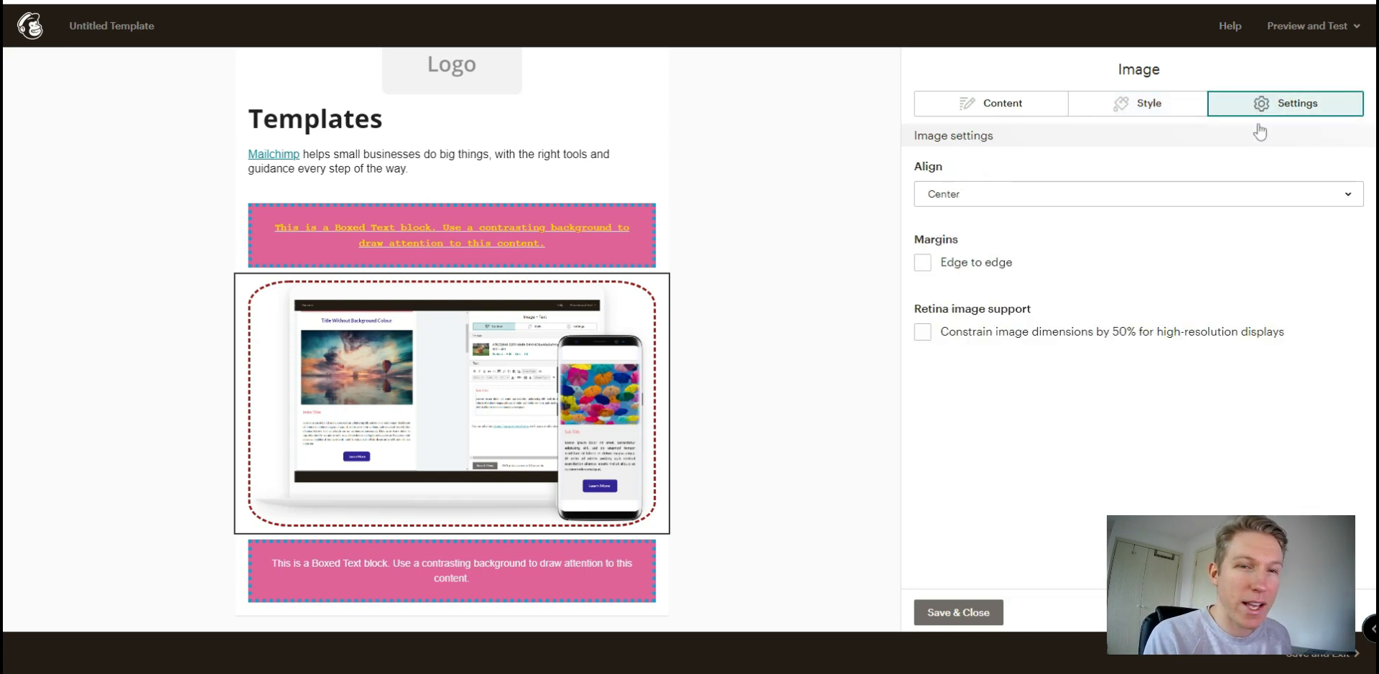
pyautogui.click(1131, 193)
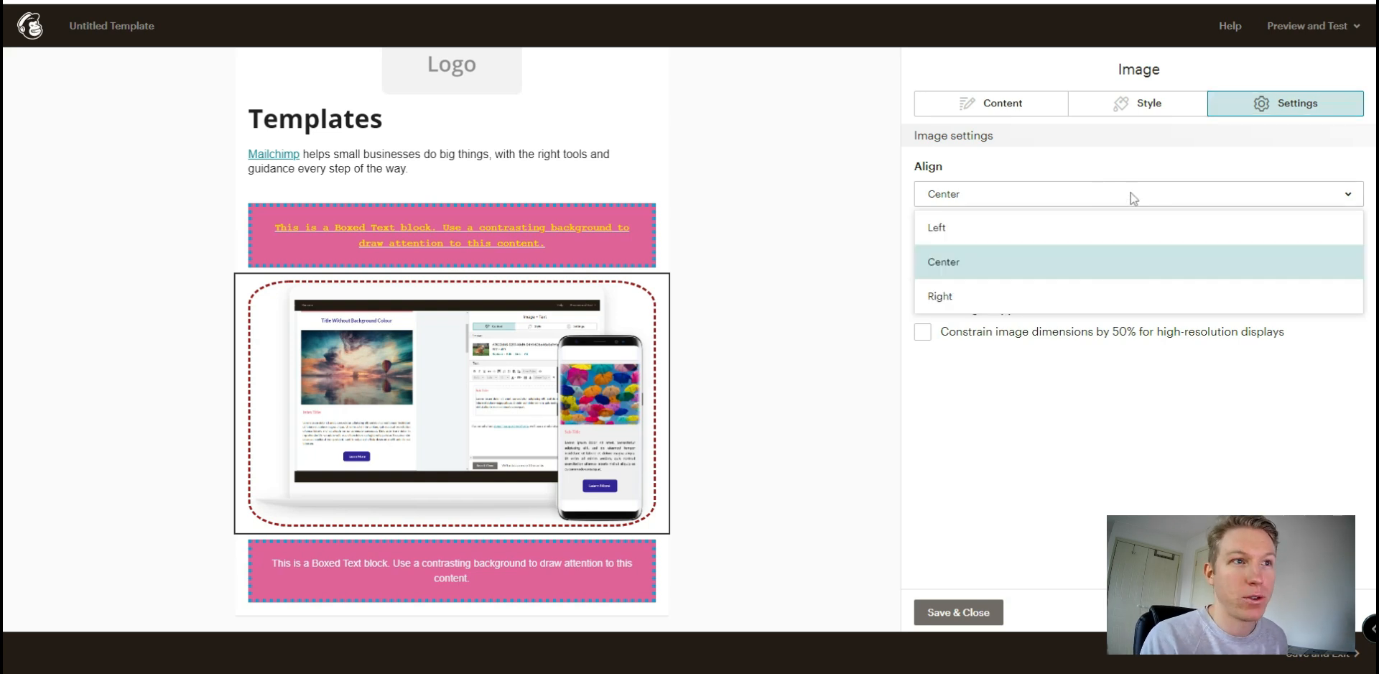
pyautogui.click(1088, 355)
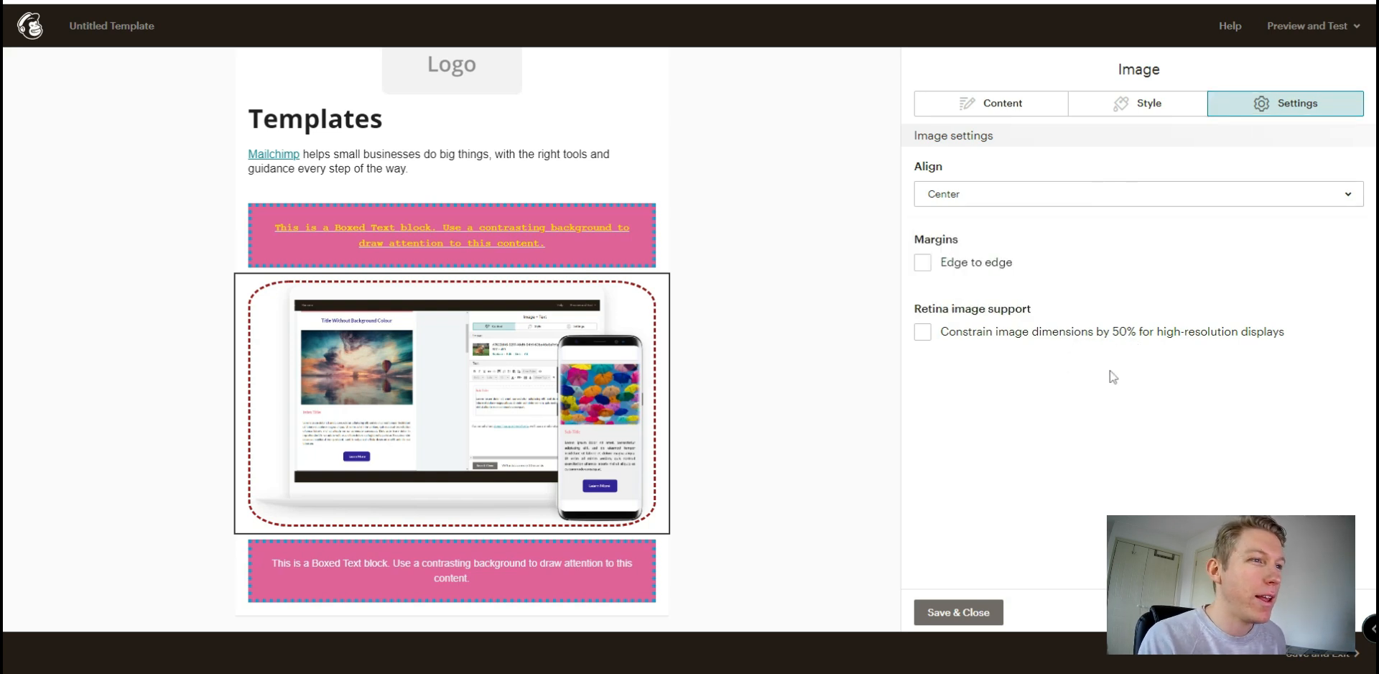
pyautogui.click(923, 264)
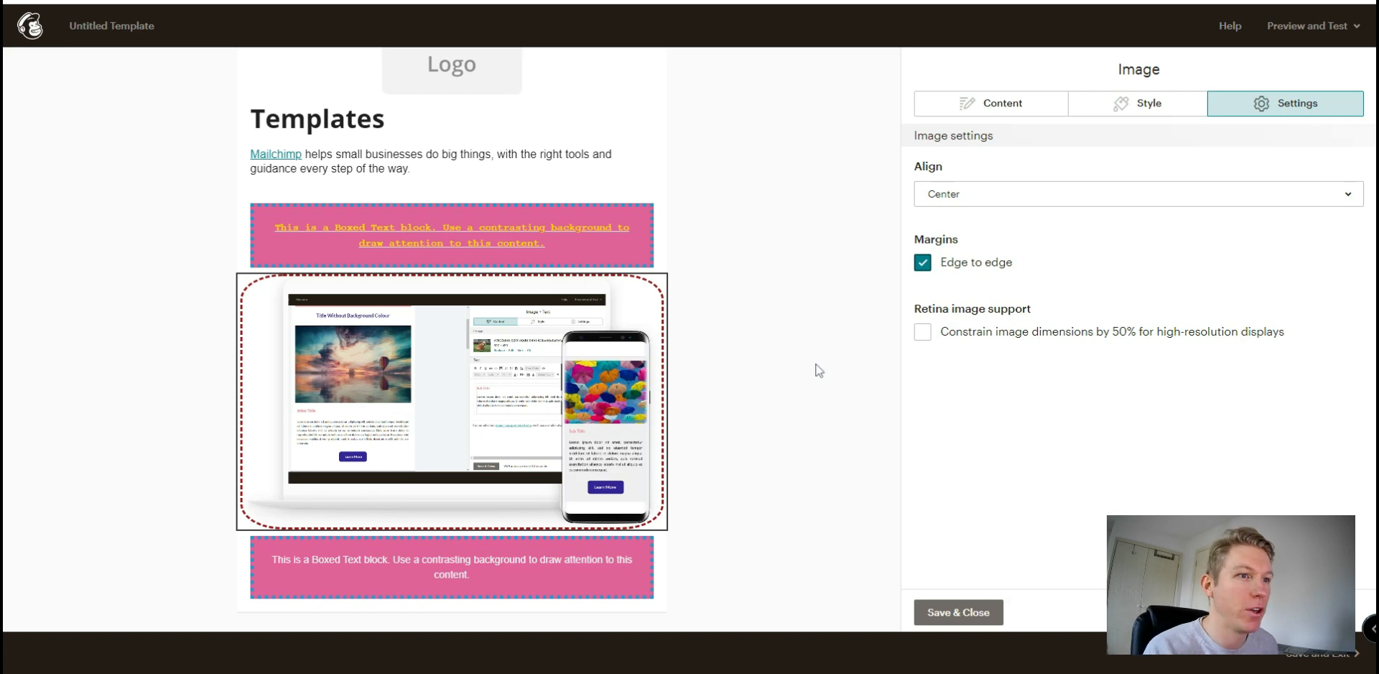
pyautogui.scroll(1, 847, 549)
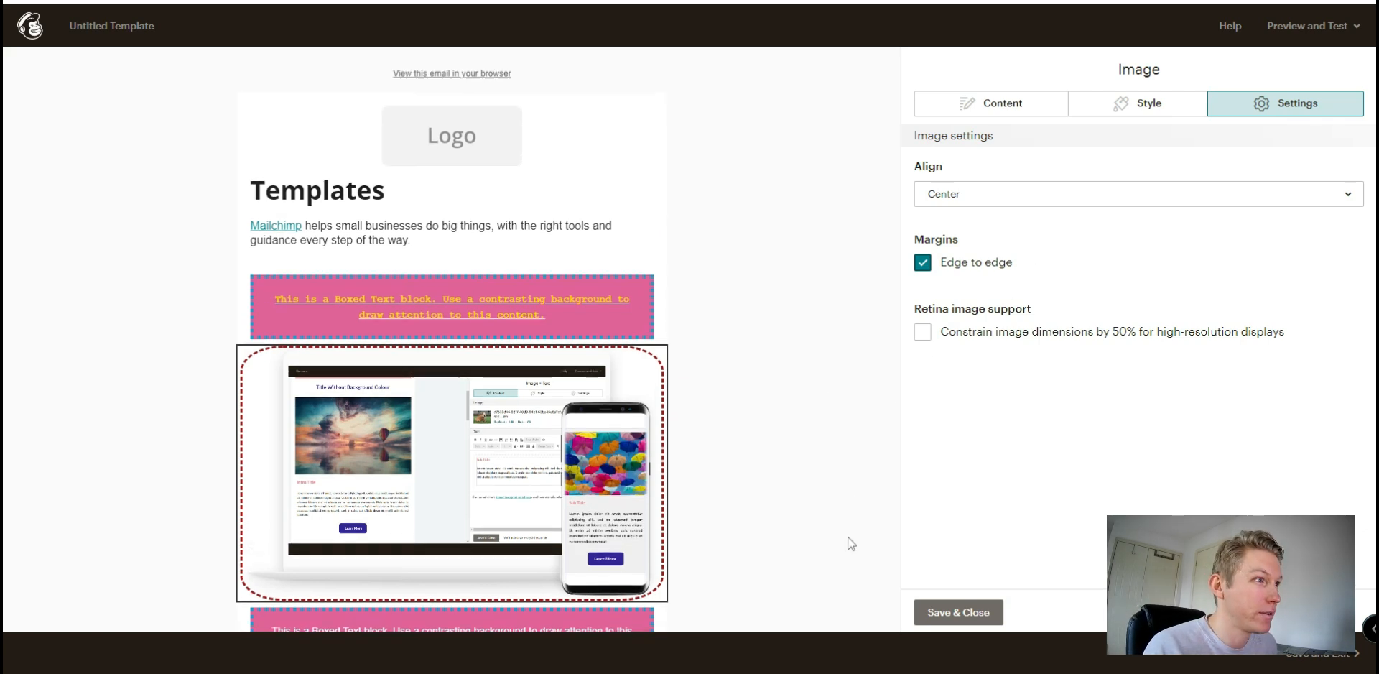
pyautogui.scroll(-2, 851, 542)
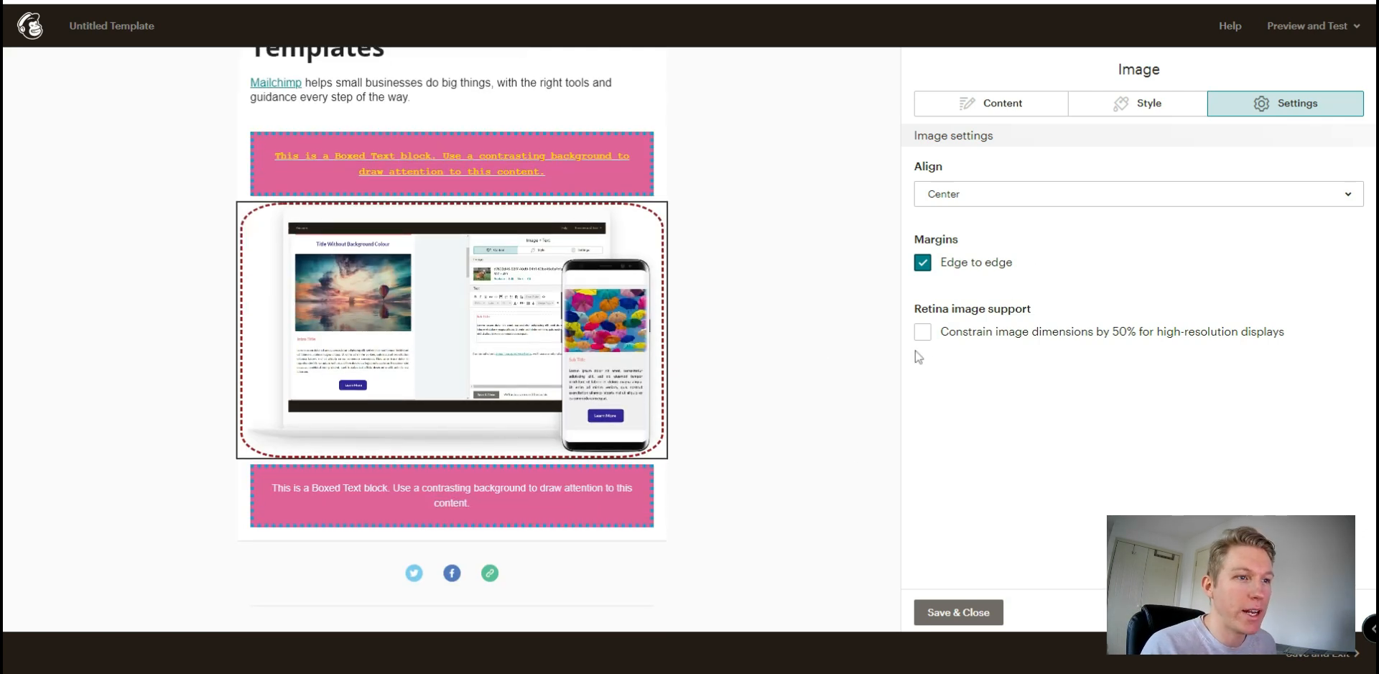
# Step: Try constraining the image dimensions by 50% for high-resolution displays, switch it off again, and save and close the image block
pyautogui.click(922, 333)
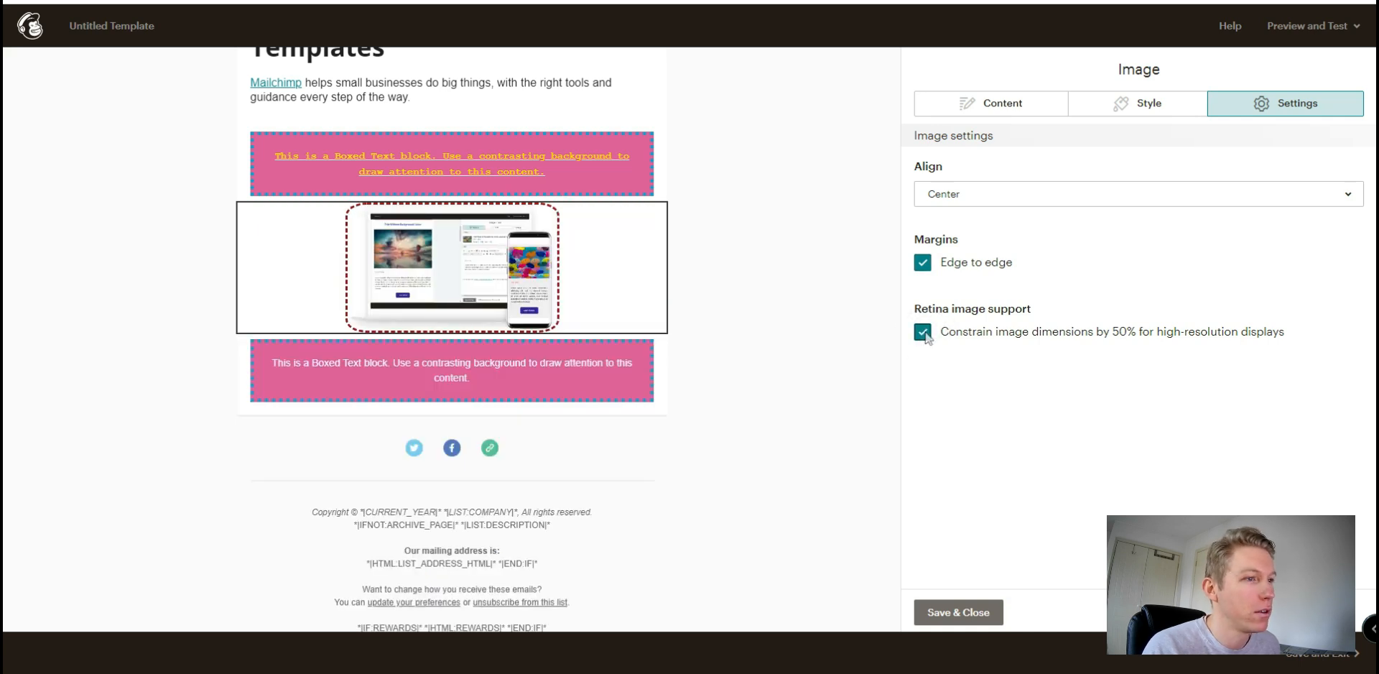
pyautogui.click(922, 333)
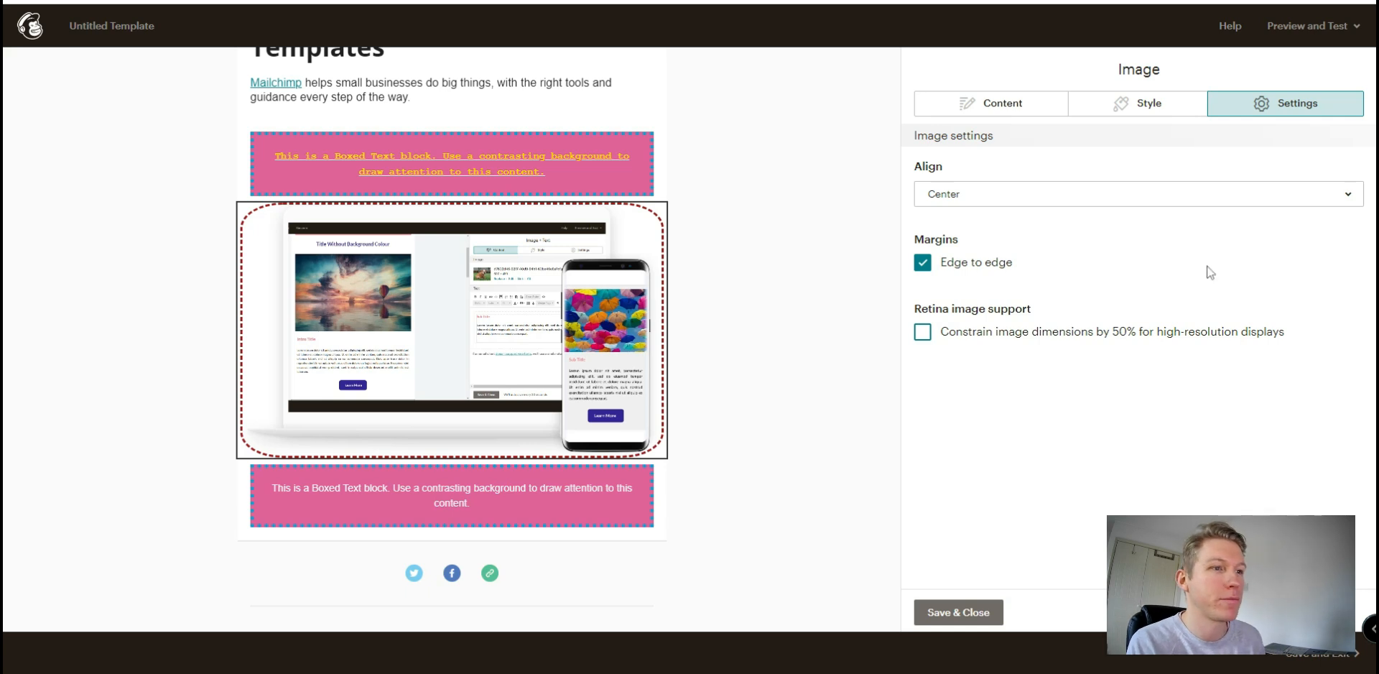
pyautogui.click(977, 614)
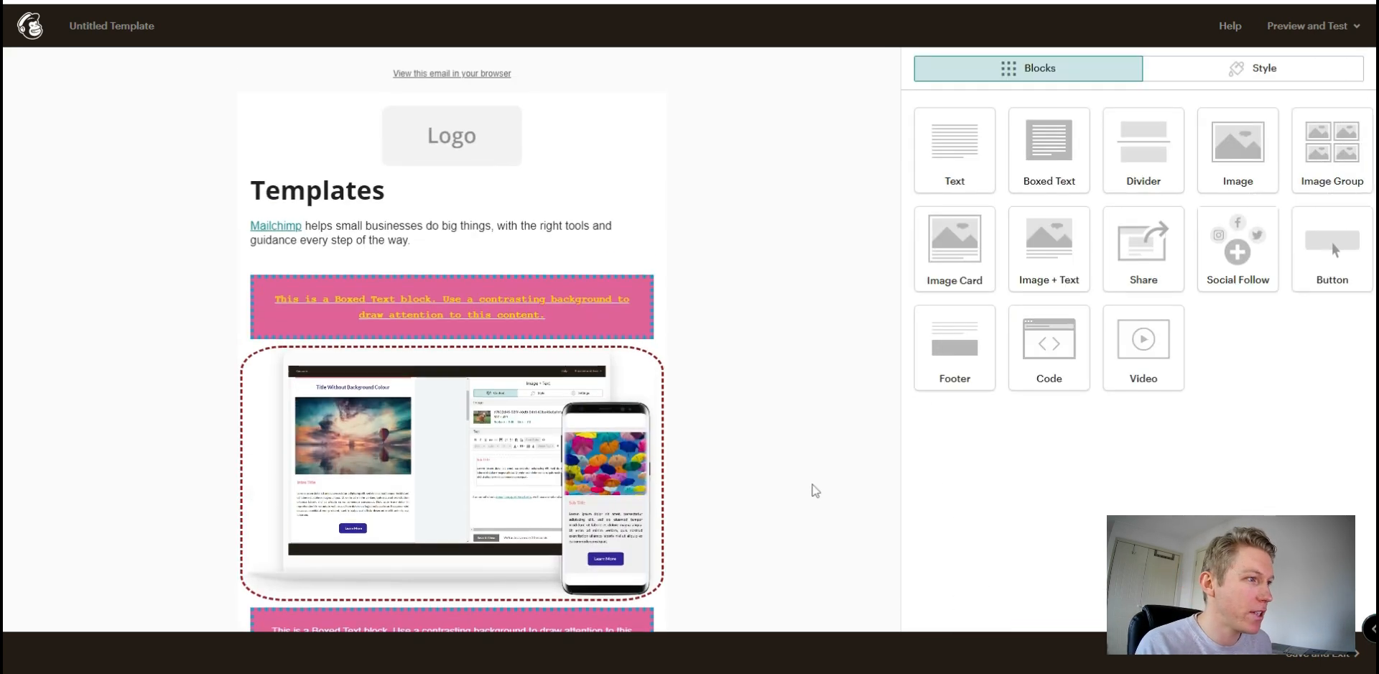
# Step: Reopen the image block, view the files available as replacements without choosing one, and save and close the block
pyautogui.click(483, 461)
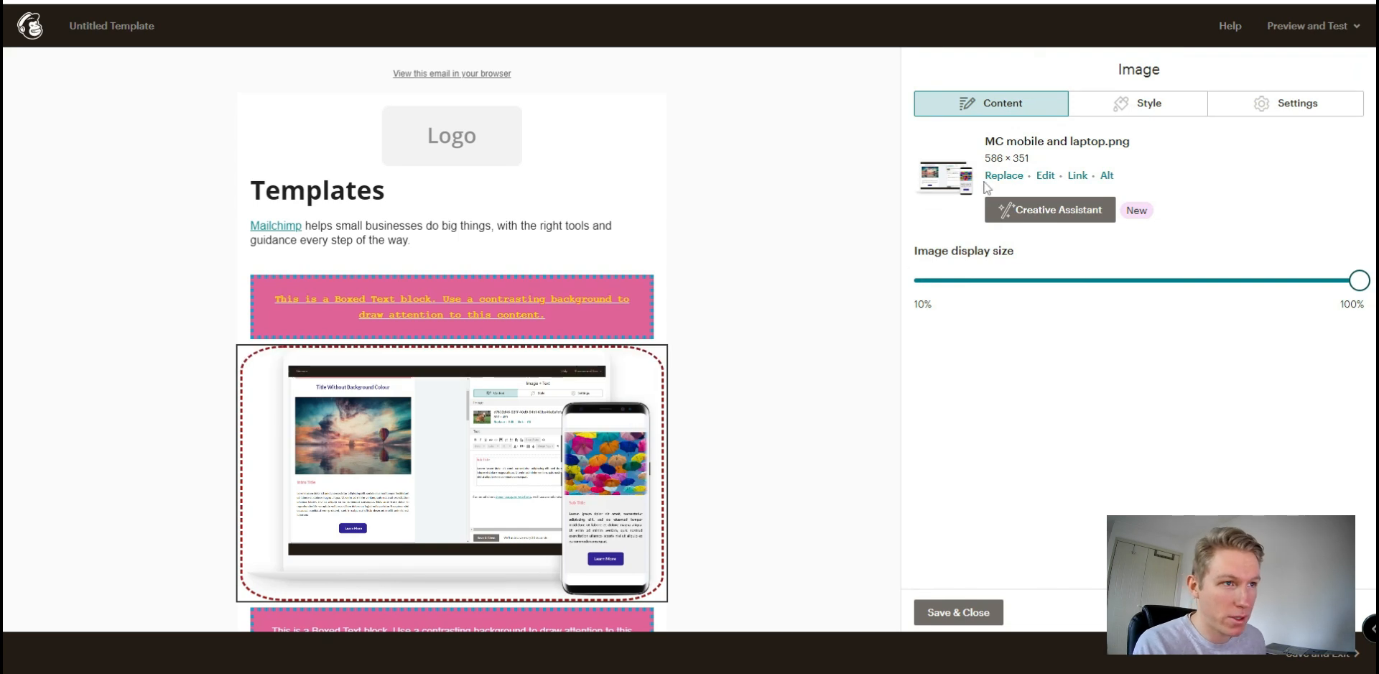
pyautogui.click(1004, 177)
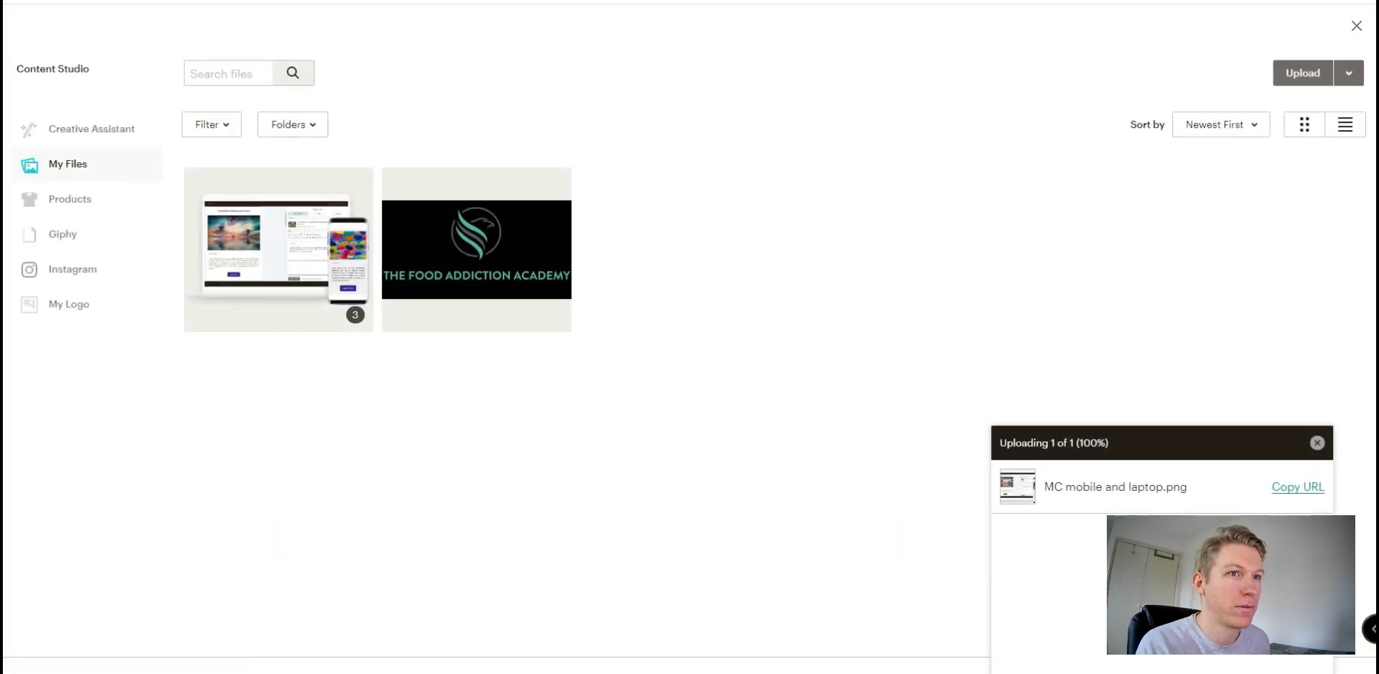
pyautogui.click(1357, 26)
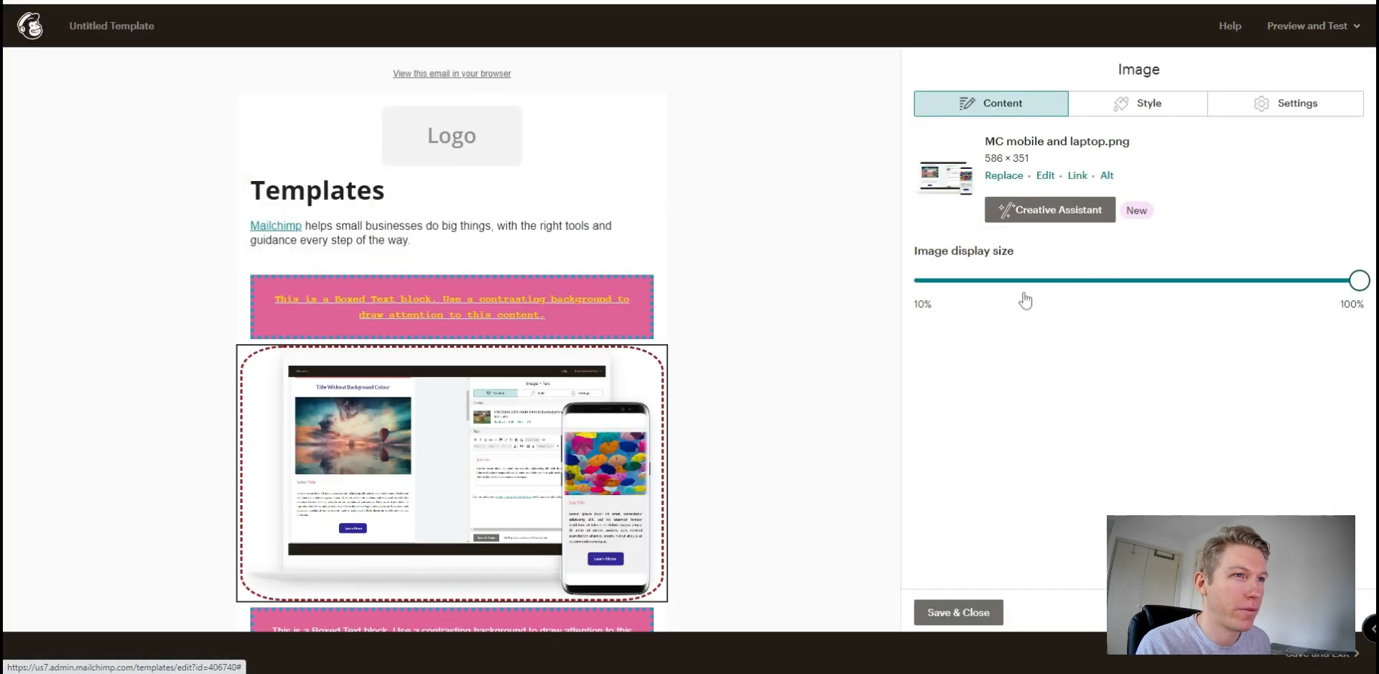
pyautogui.click(971, 602)
pyautogui.click(970, 610)
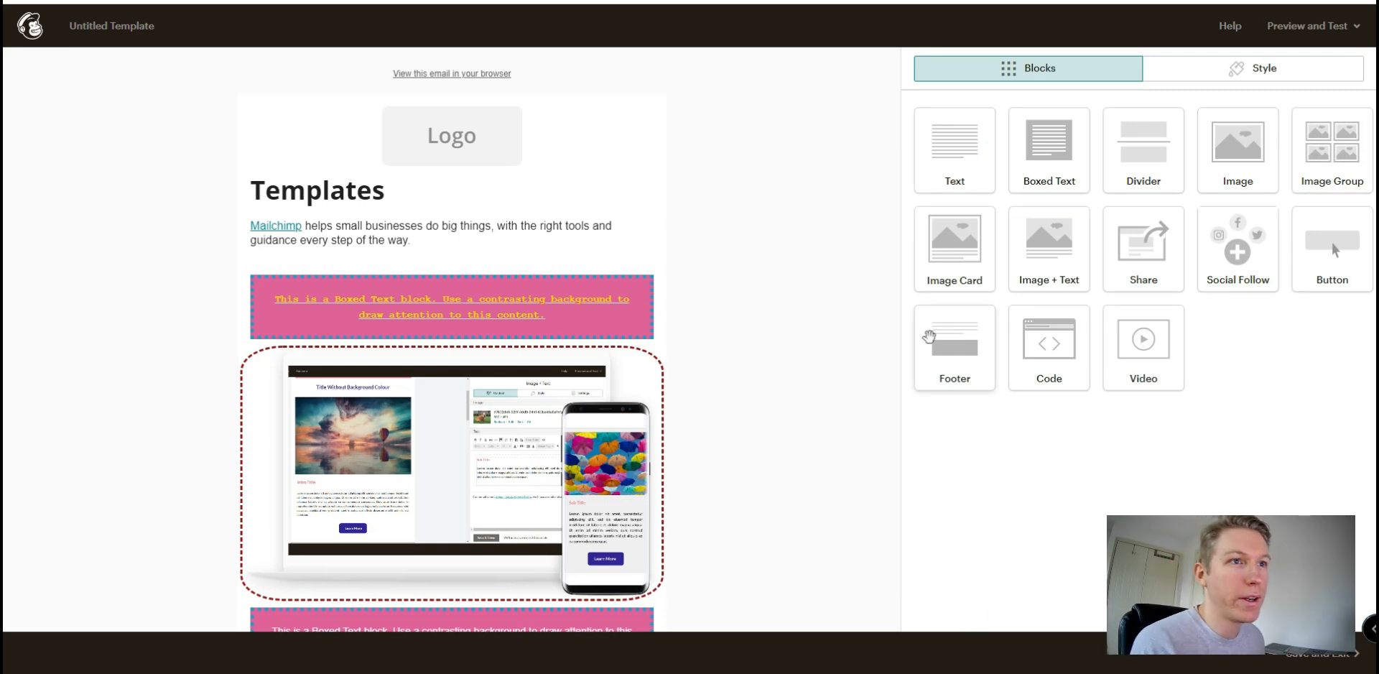
# Step: Add an image group block between the laptop image and the lower boxed text block, and check its placeholders
pyautogui.scroll(-2, 714, 288)
pyautogui.scroll(1, 718, 294)
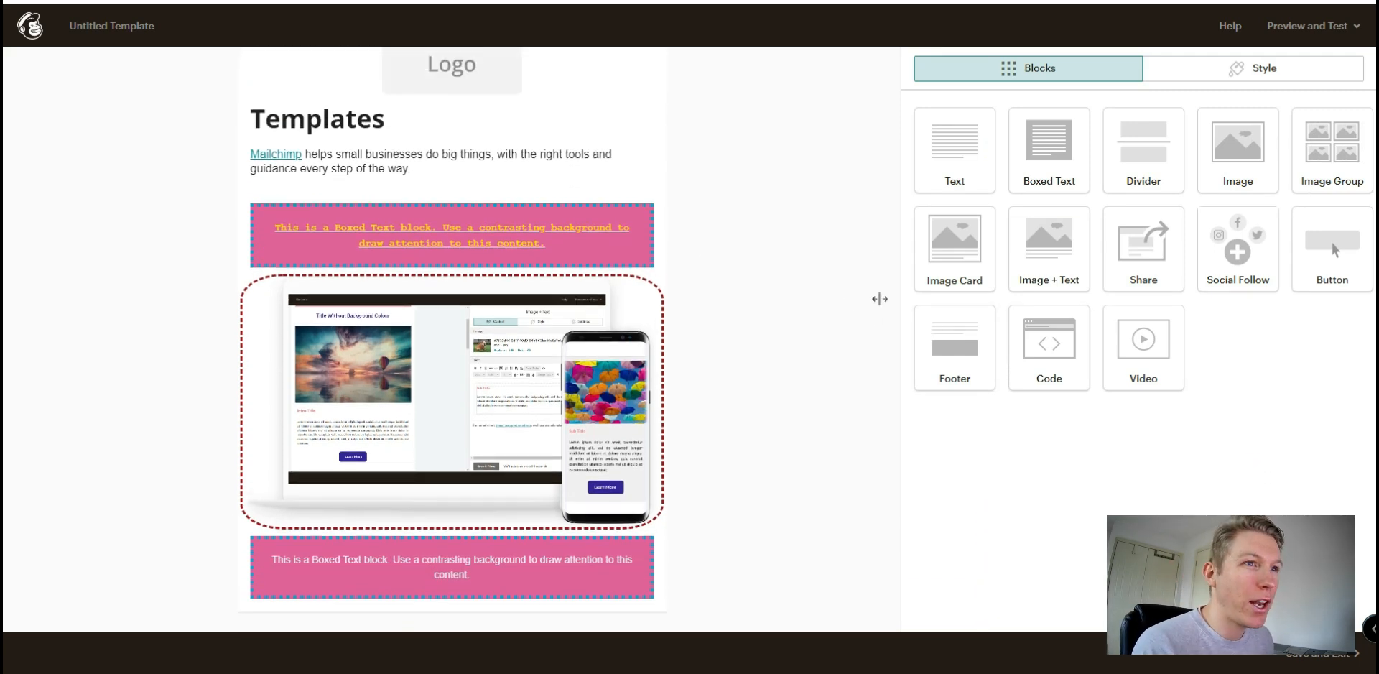
pyautogui.moveTo(1340, 142); pyautogui.dragTo(500, 532)
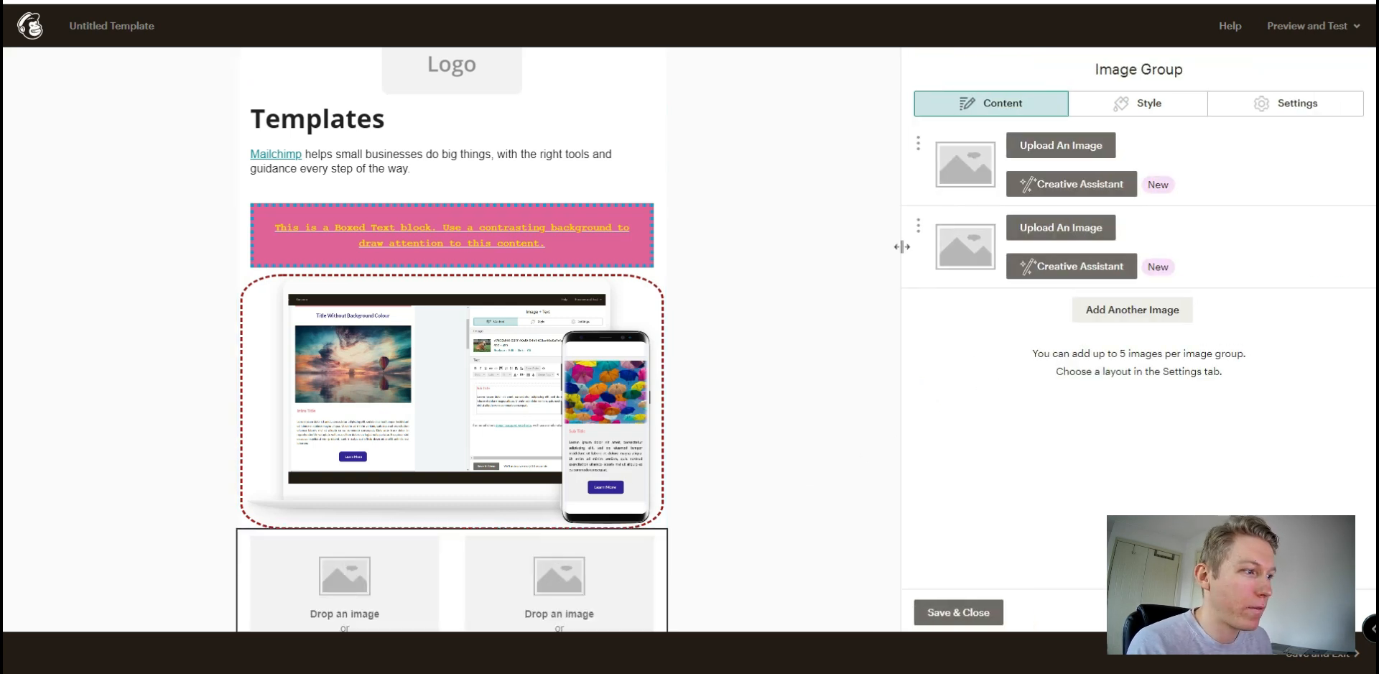
pyautogui.scroll(-3, 816, 507)
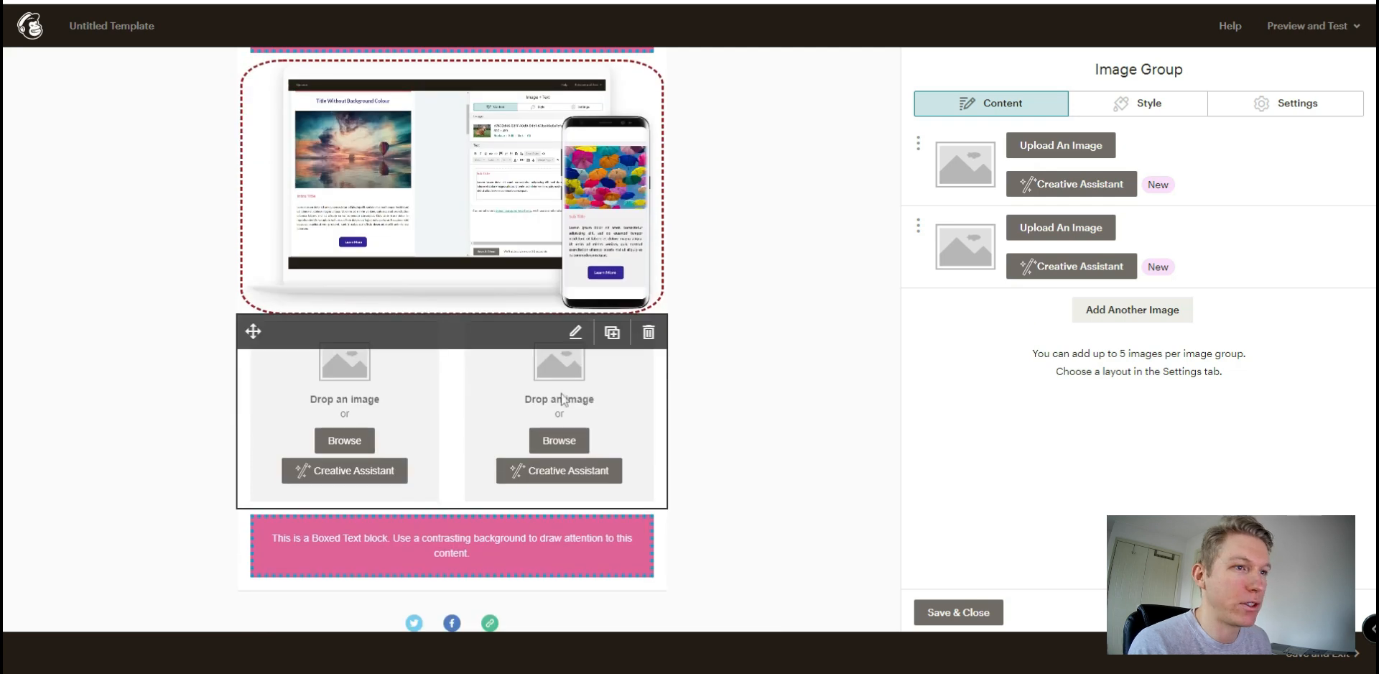
pyautogui.scroll(3, 646, 391)
pyautogui.scroll(-2, 826, 402)
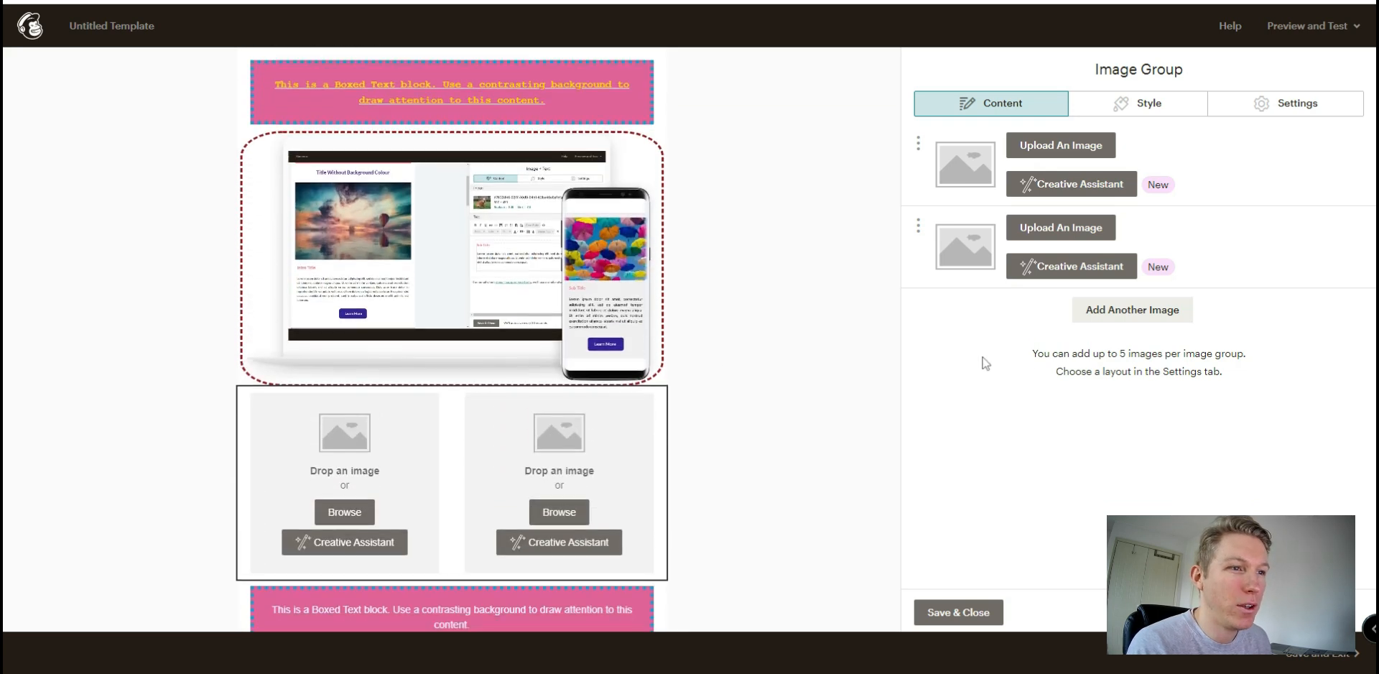
pyautogui.scroll(-2, 852, 412)
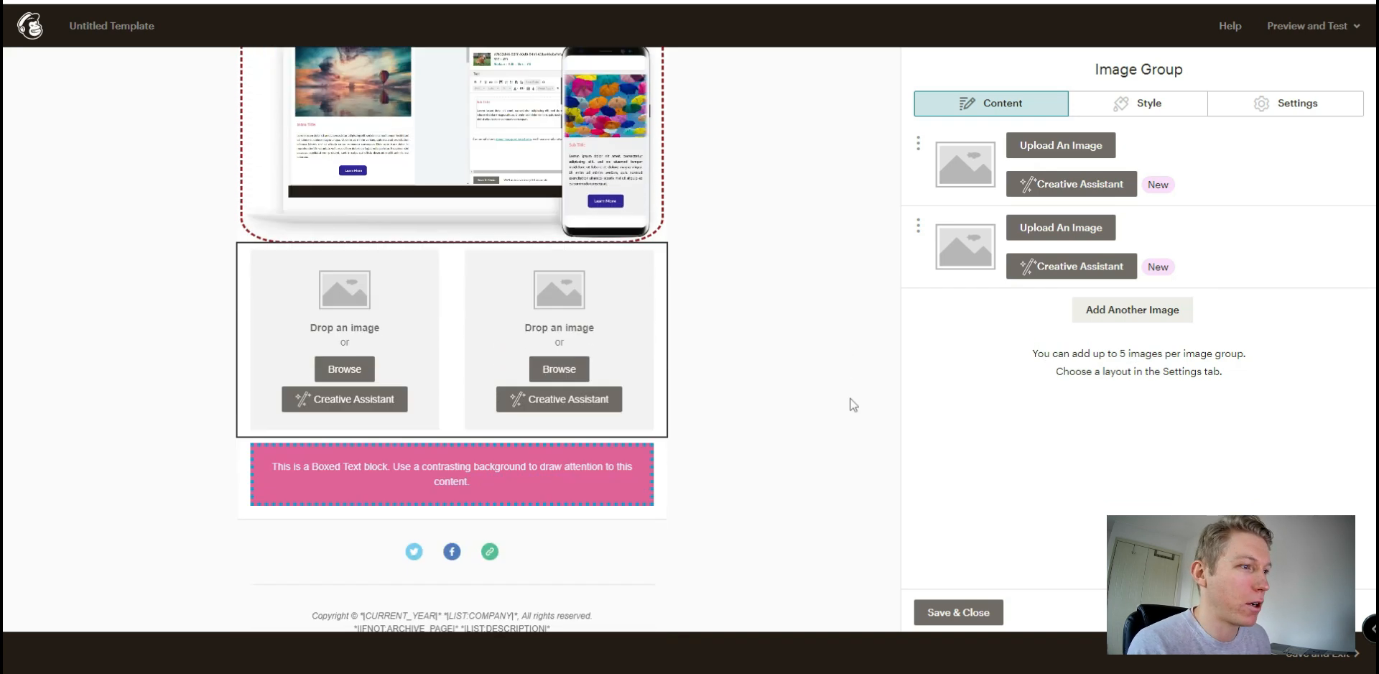
# Step: Add two more image placeholders to the image group for a total of four
pyautogui.click(1169, 303)
pyautogui.click(1165, 305)
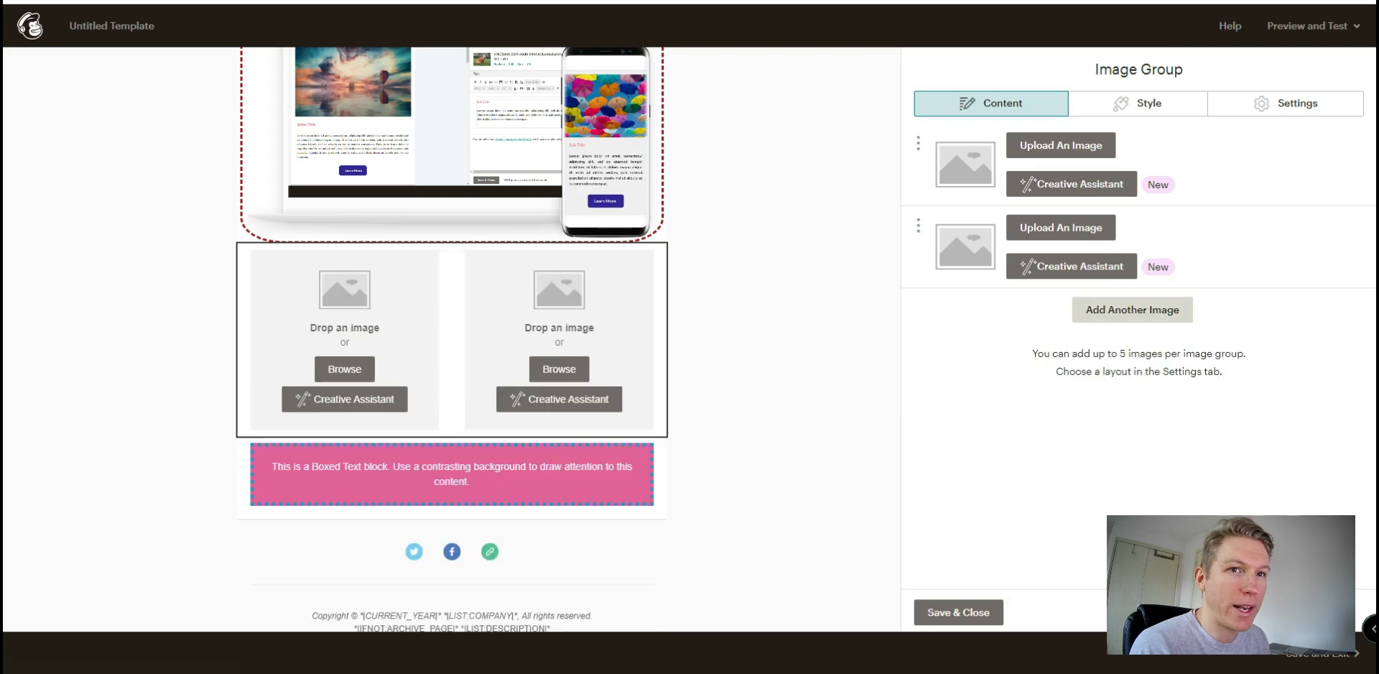
pyautogui.click(1164, 308)
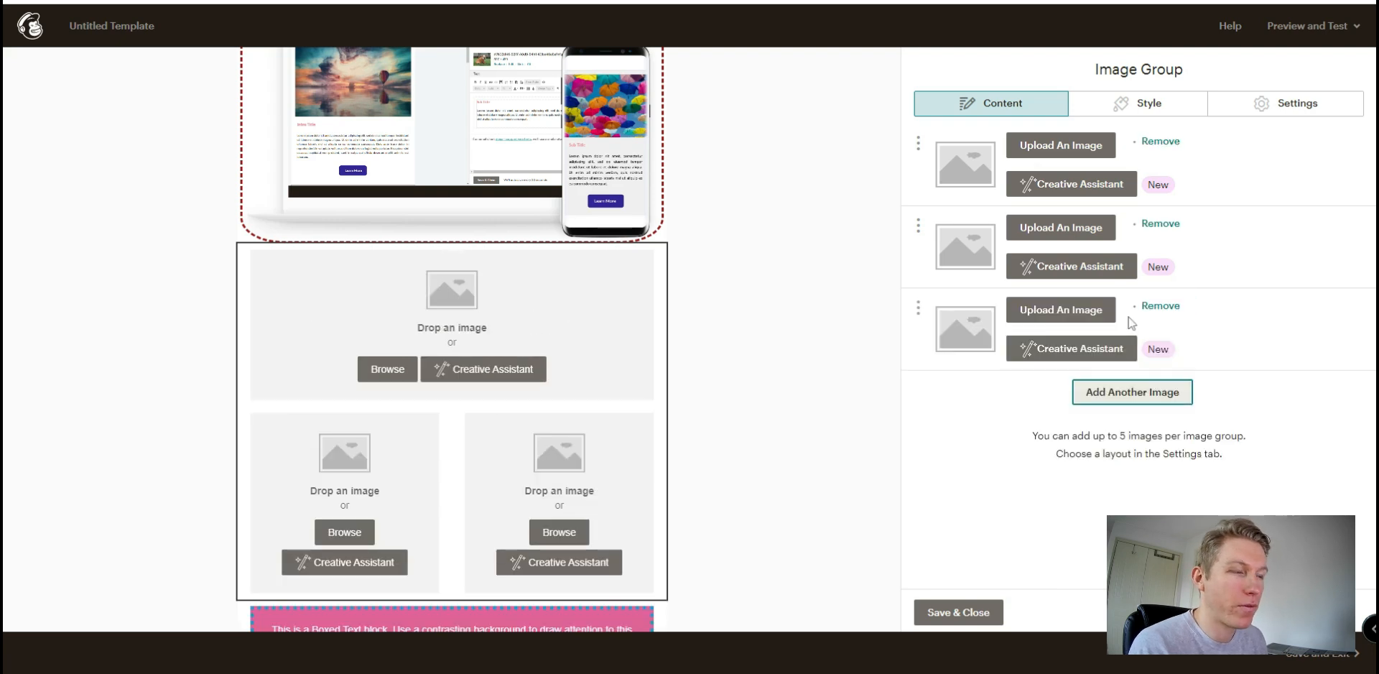
pyautogui.scroll(1, 802, 352)
pyautogui.scroll(-1, 458, 451)
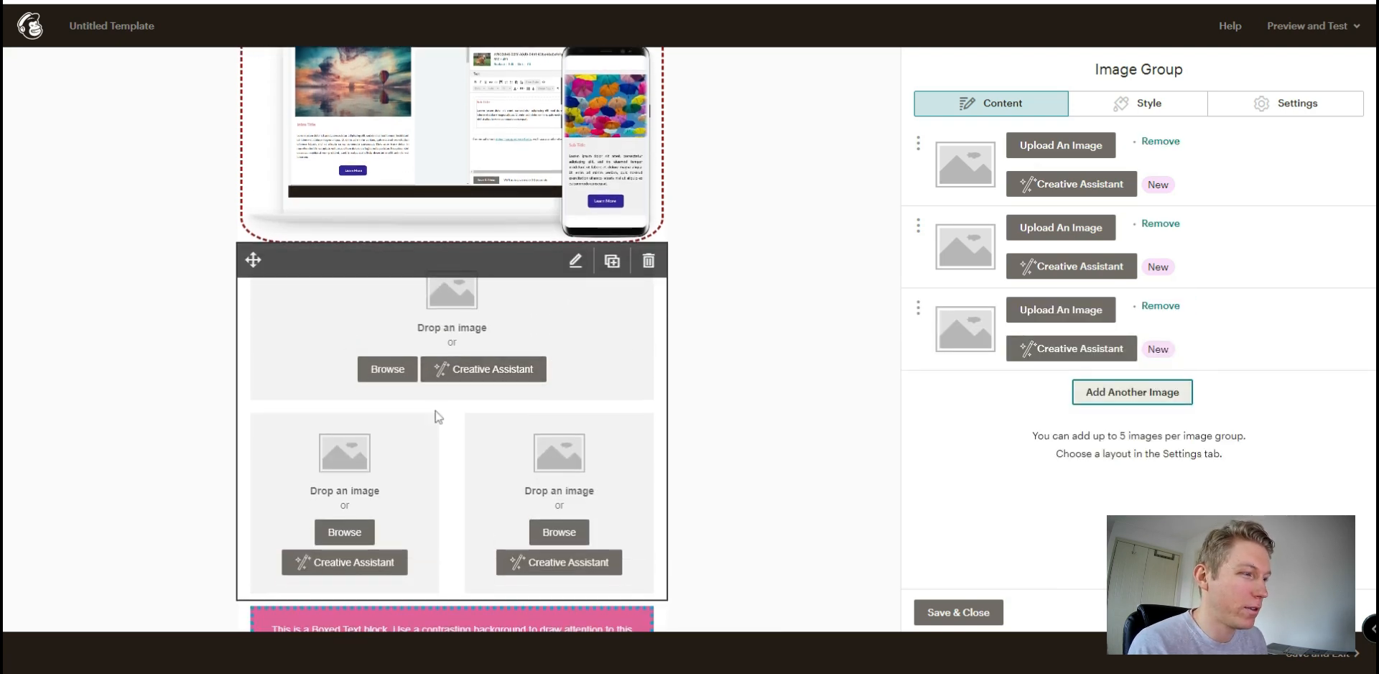
pyautogui.scroll(-2, 436, 415)
pyautogui.click(1126, 388)
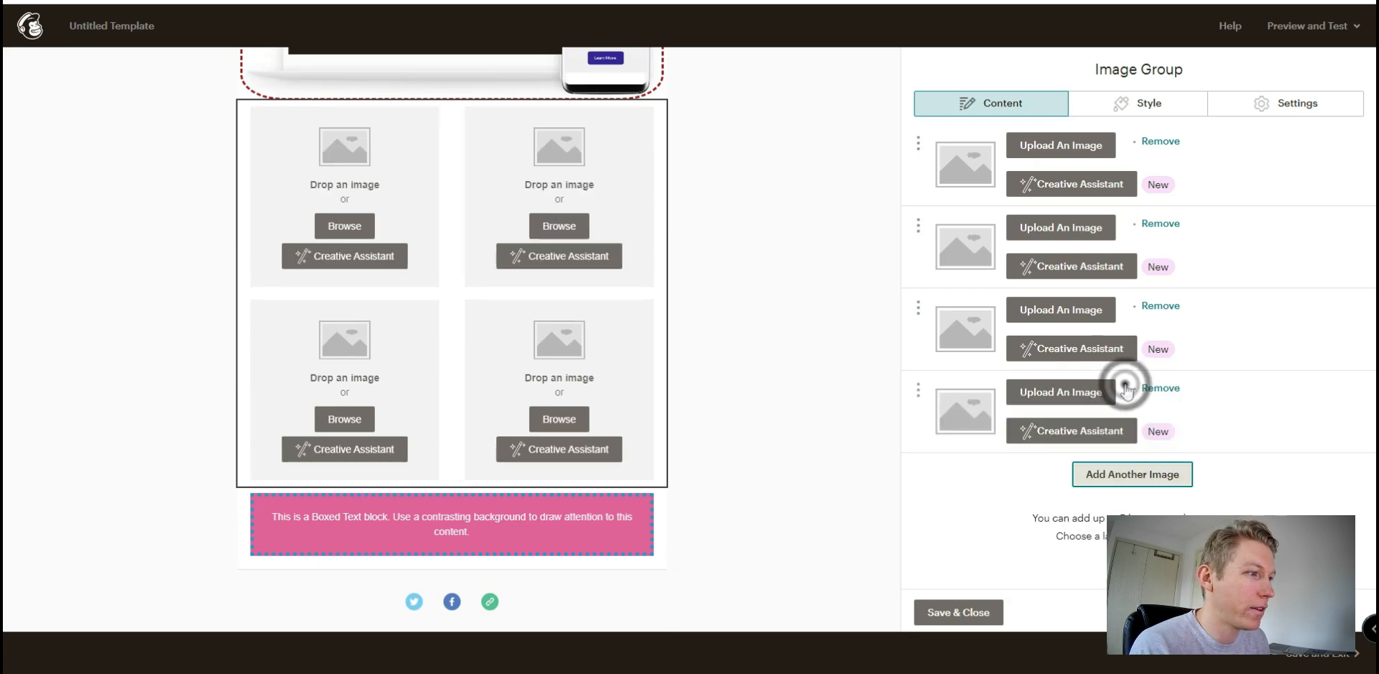
# Step: Switch the image group to the layout with full-width images above and below a side-by-side pair, and review it in the email
pyautogui.scroll(2, 736, 496)
pyautogui.click(1142, 103)
pyautogui.click(1002, 104)
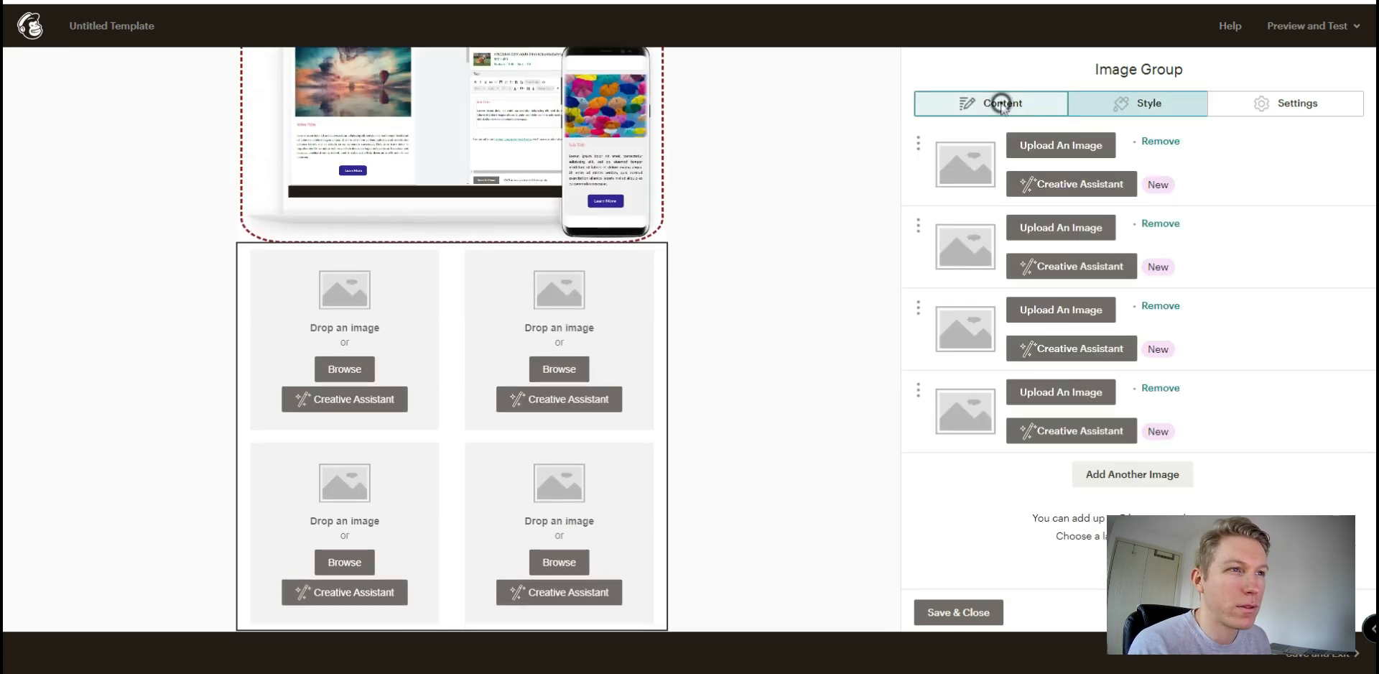
pyautogui.click(1258, 104)
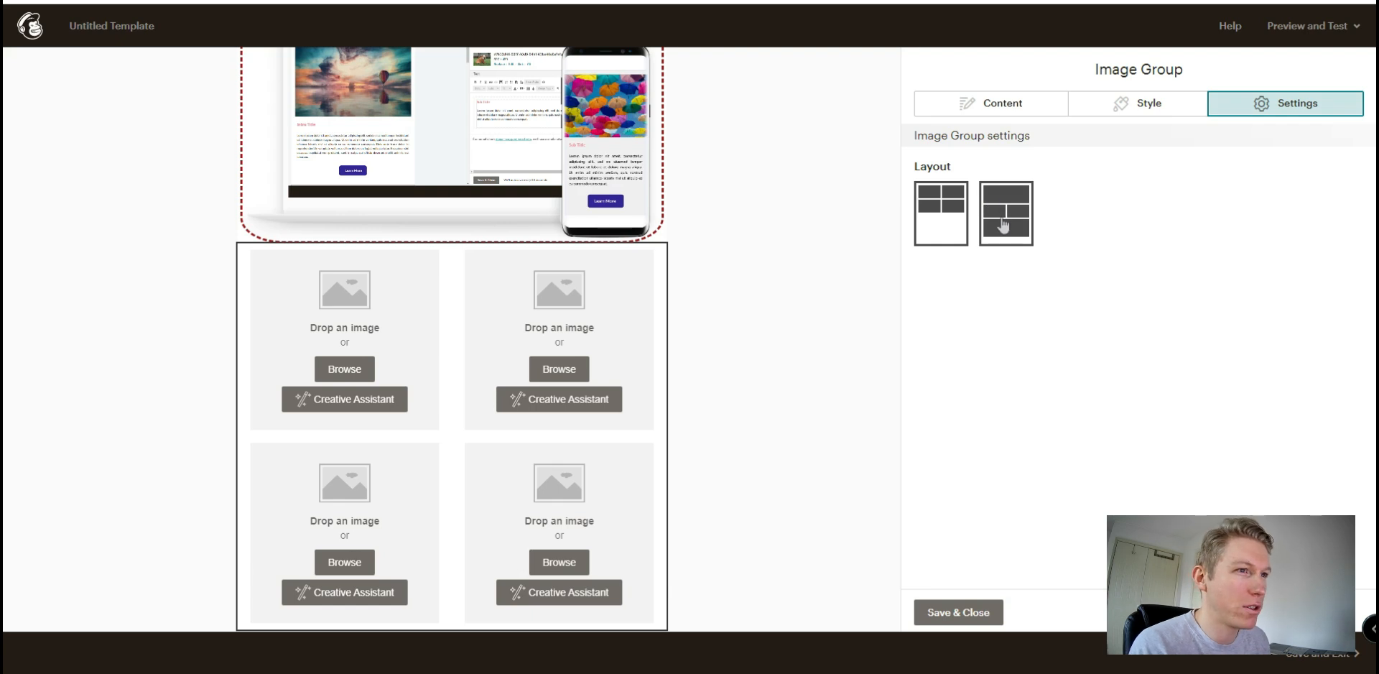
pyautogui.click(1004, 226)
pyautogui.scroll(-3, 817, 344)
pyautogui.scroll(3, 816, 344)
pyautogui.scroll(-3, 816, 345)
pyautogui.scroll(3, 816, 343)
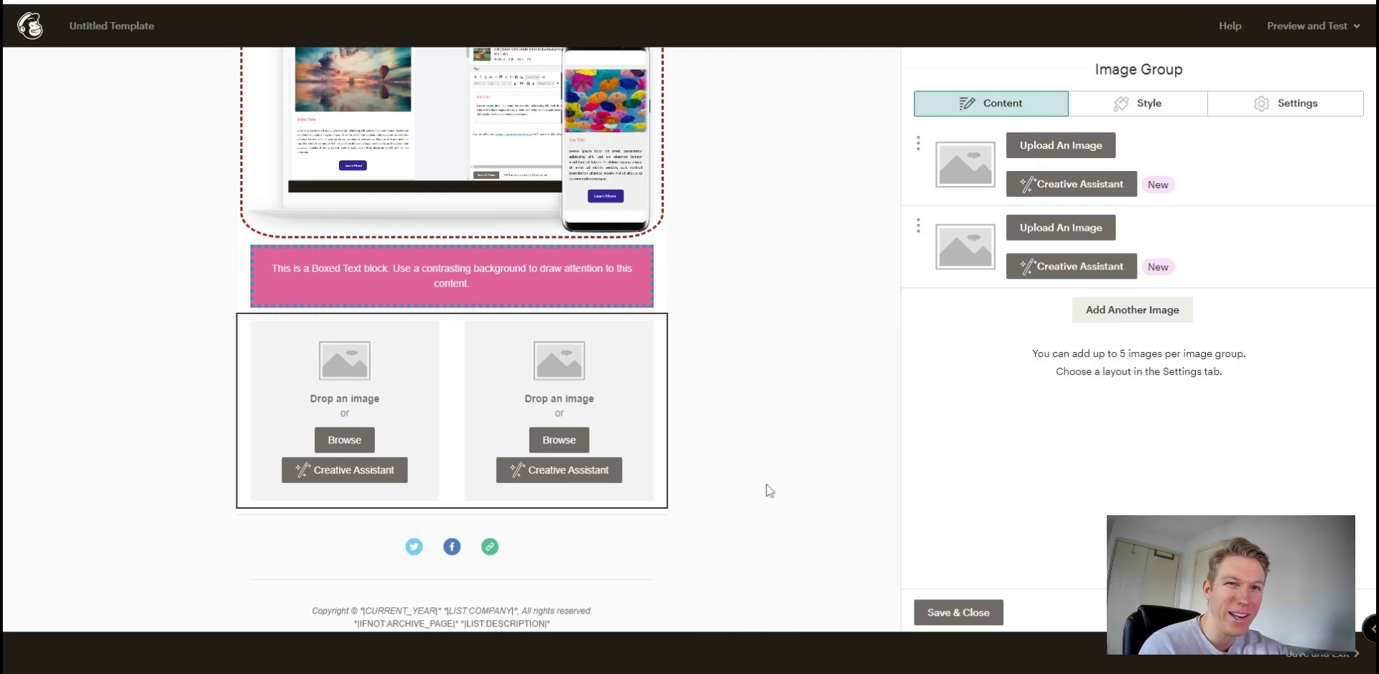
# Step: Fill the image group's first placeholder with goat-5934811_640.02.jpg and its second with sheep-5915813_640.01.jpg from the stored files
pyautogui.click(1032, 155)
pyautogui.click(1056, 145)
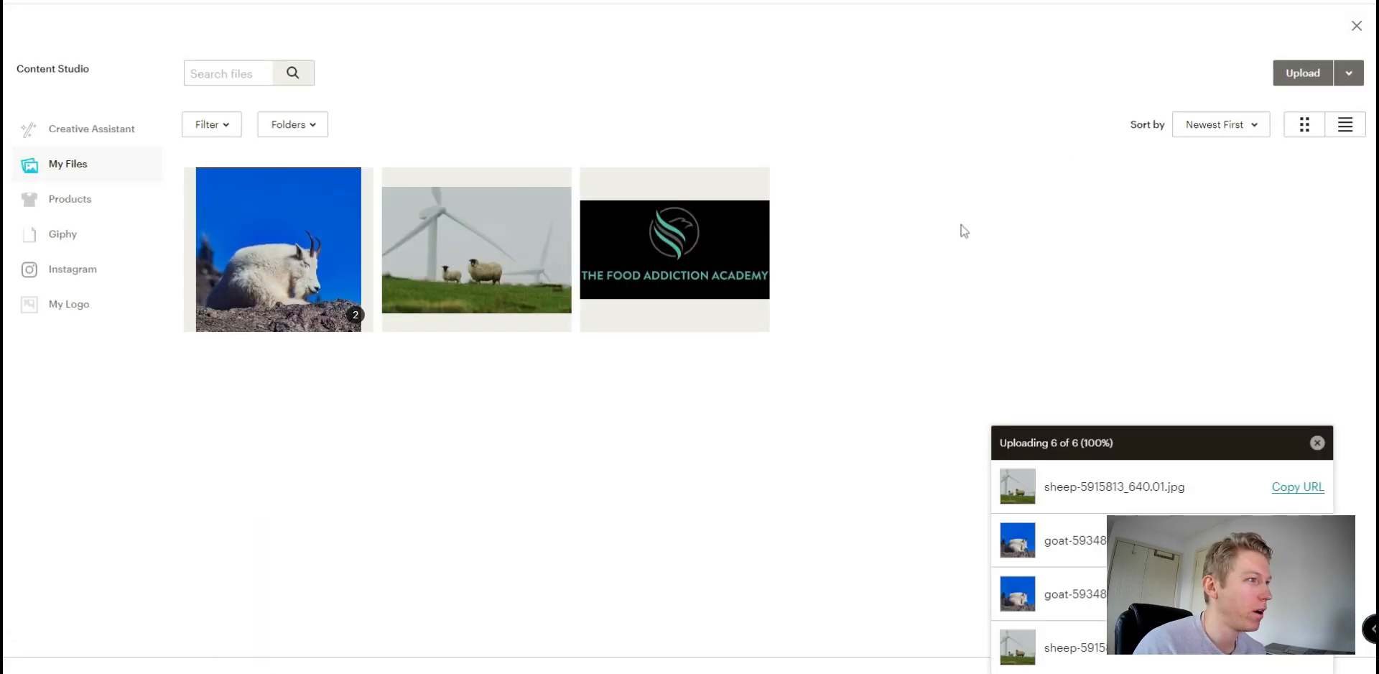
pyautogui.click(296, 248)
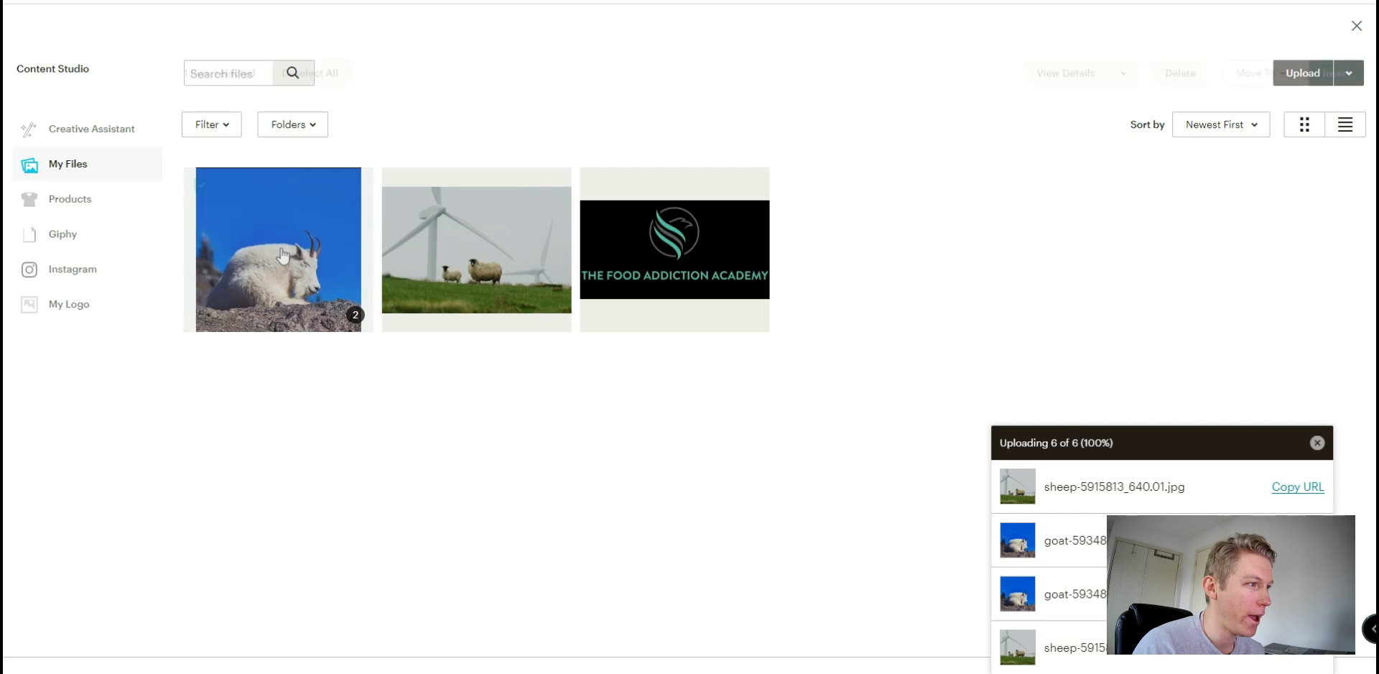
pyautogui.click(1340, 69)
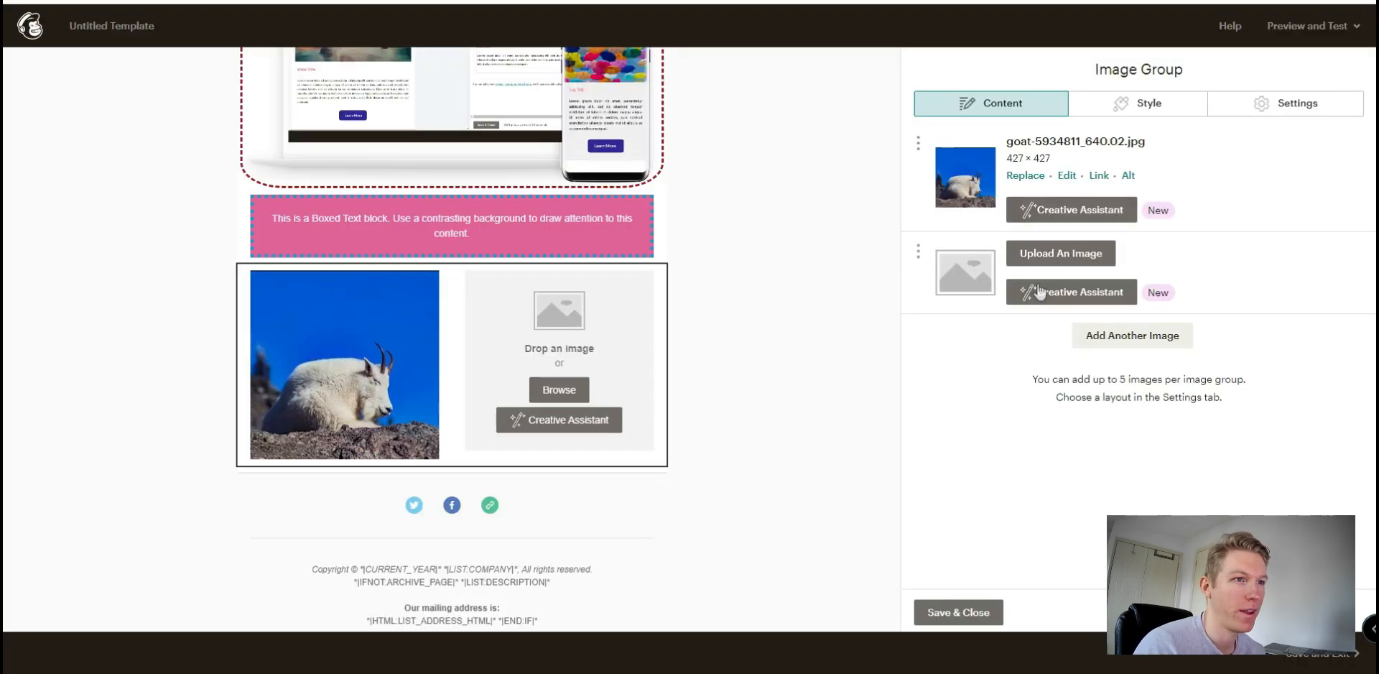
pyautogui.click(1047, 260)
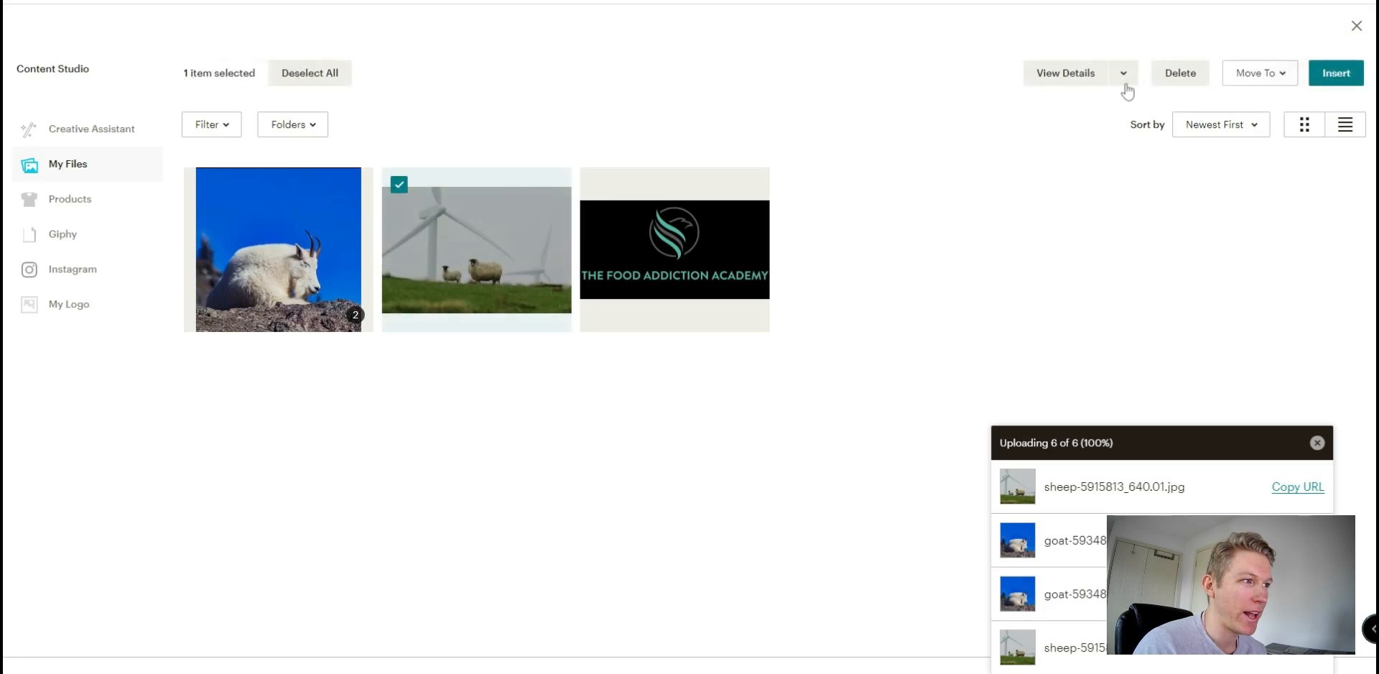
pyautogui.click(1336, 76)
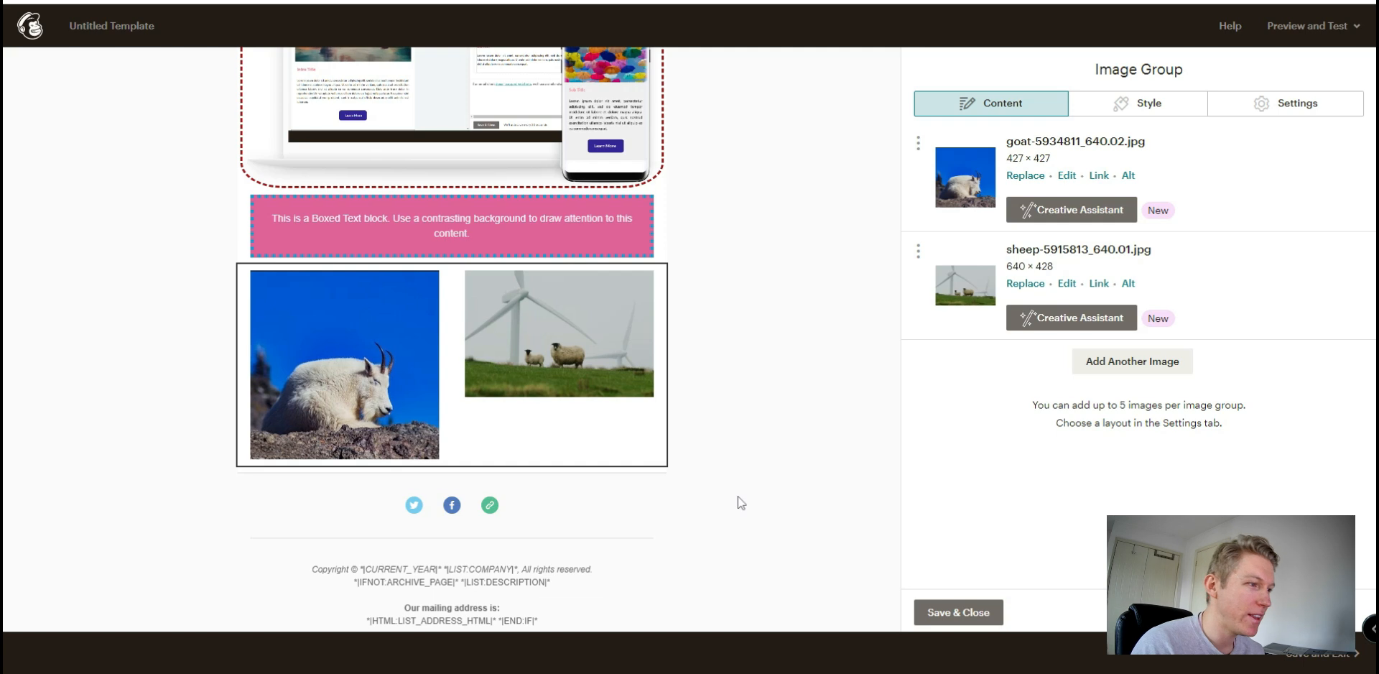
pyautogui.moveTo(514, 433)
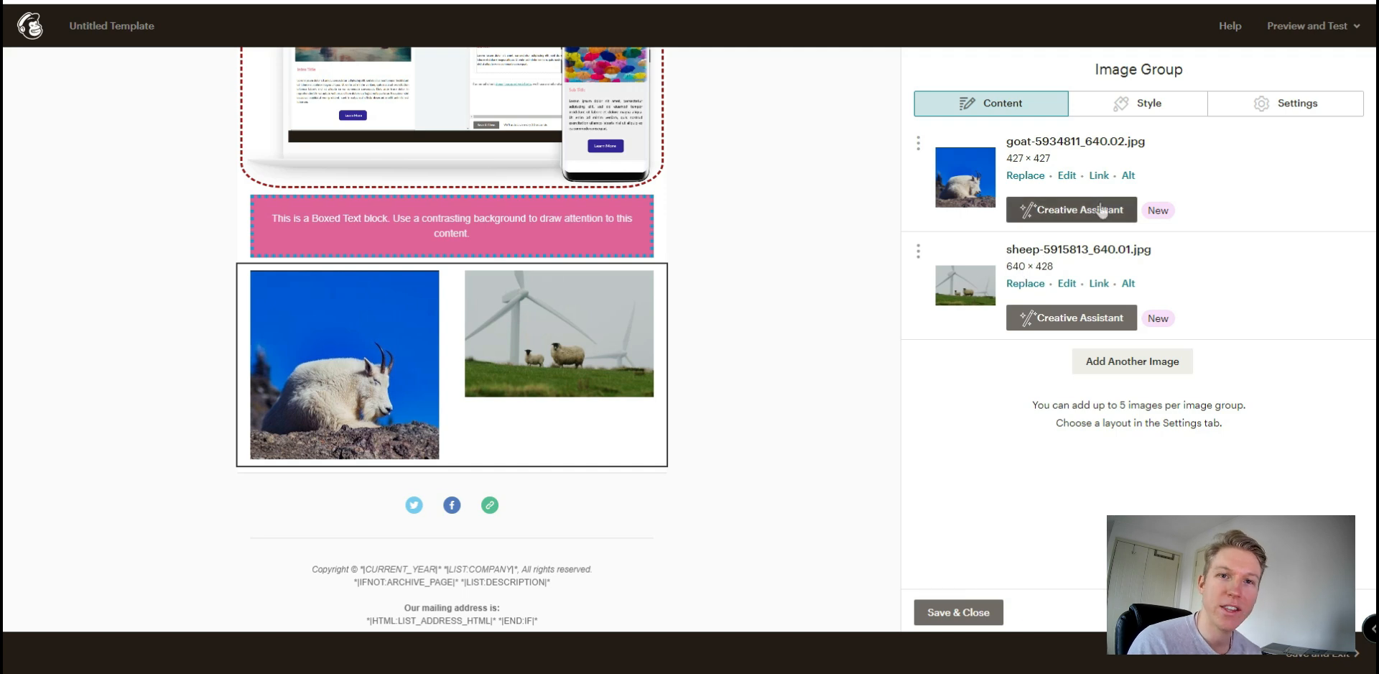
# Step: Crop the sheep image in the image group to the Square preset, keeping both sheep in frame, and save it
pyautogui.click(1067, 283)
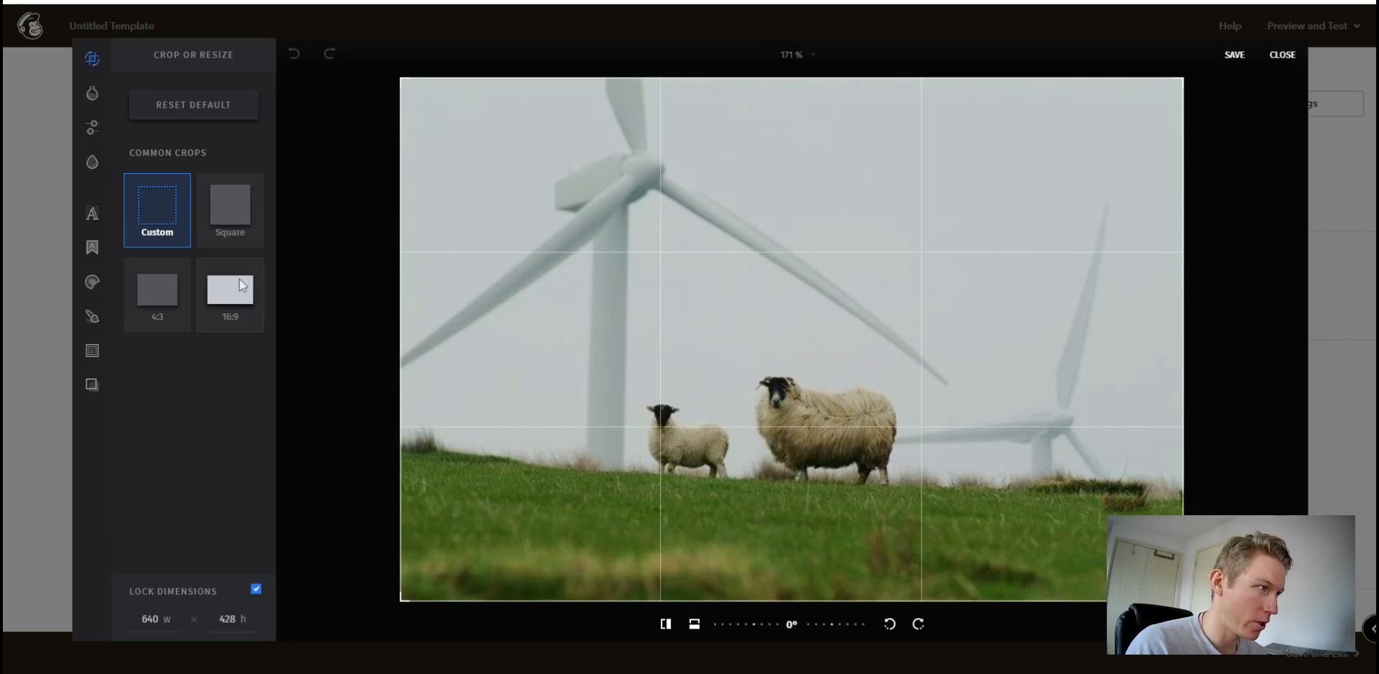
pyautogui.click(239, 215)
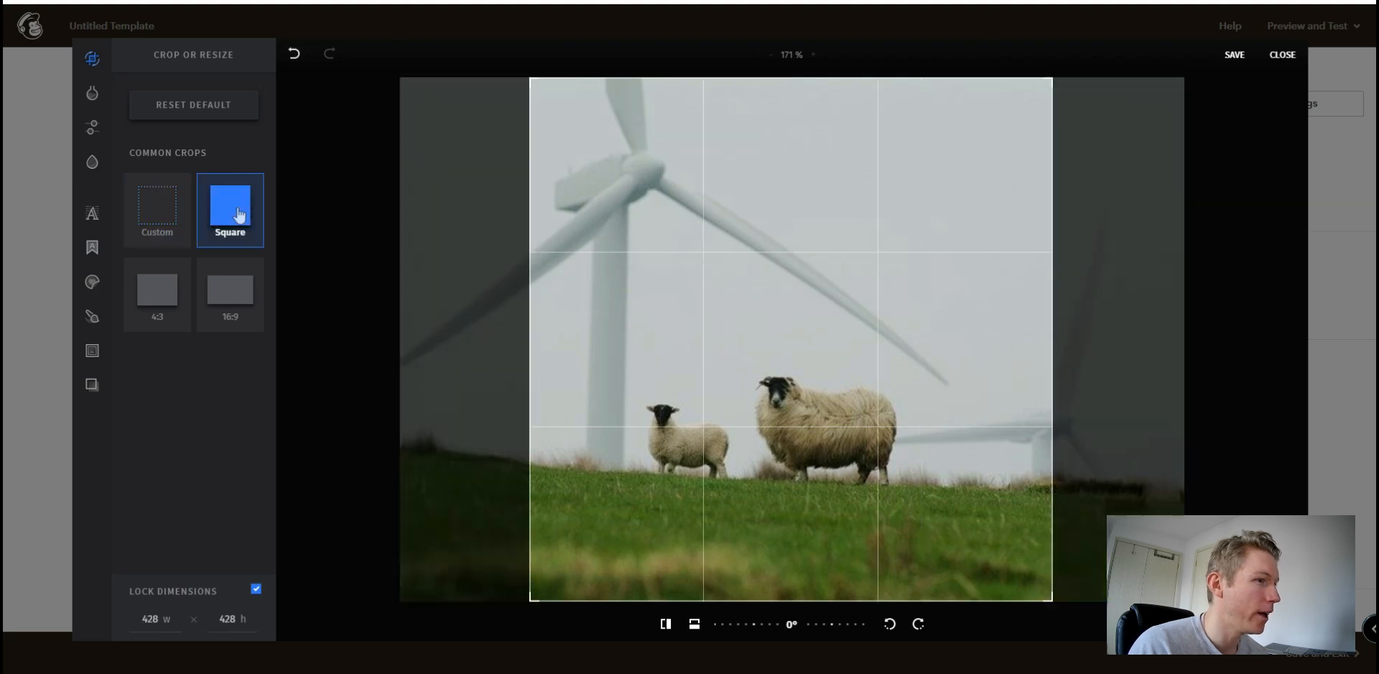
pyautogui.moveTo(750, 346); pyautogui.dragTo(756, 349)
pyautogui.click(1234, 47)
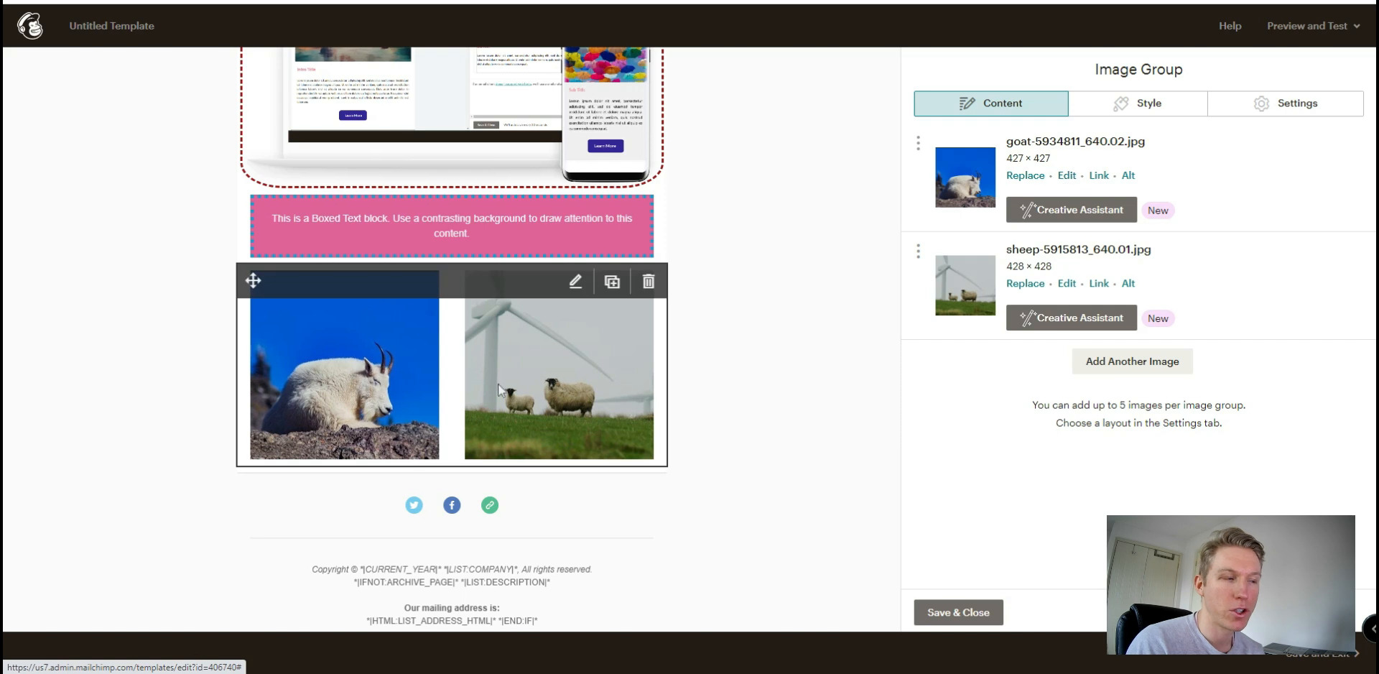
# Step: Crop the goat image to the 16:9 preset, move the crop area down over the goat, and save it
pyautogui.click(1067, 176)
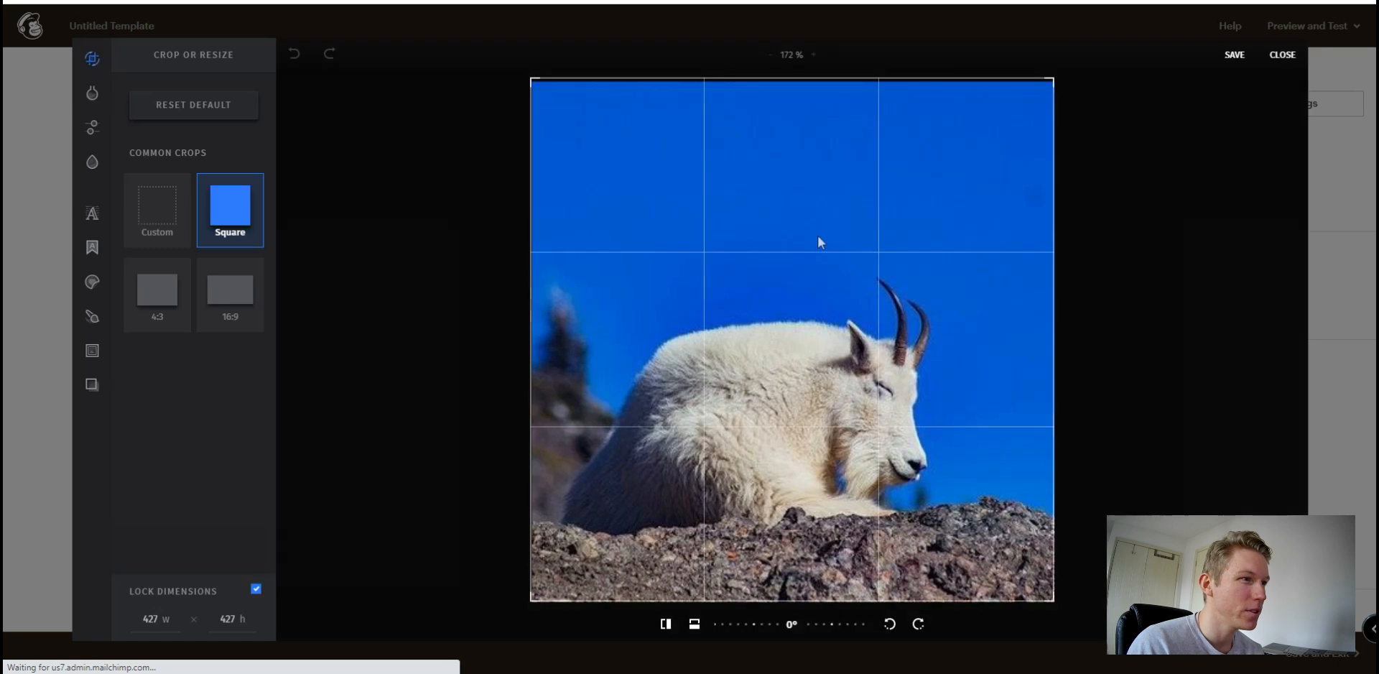
pyautogui.click(230, 291)
pyautogui.moveTo(736, 263); pyautogui.dragTo(742, 317)
pyautogui.click(1234, 54)
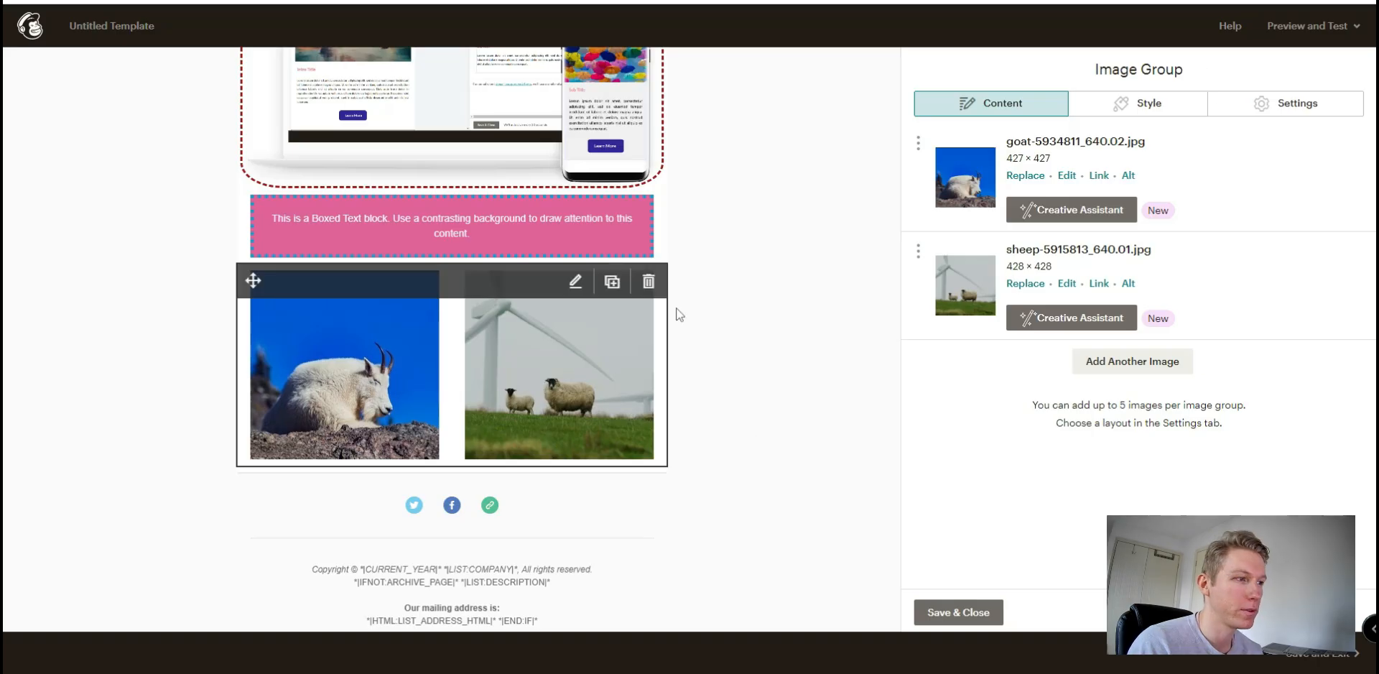
# Step: Crop the sheep image to the 16:9 preset, move the crop area down around the sheep, and save it
pyautogui.click(1066, 285)
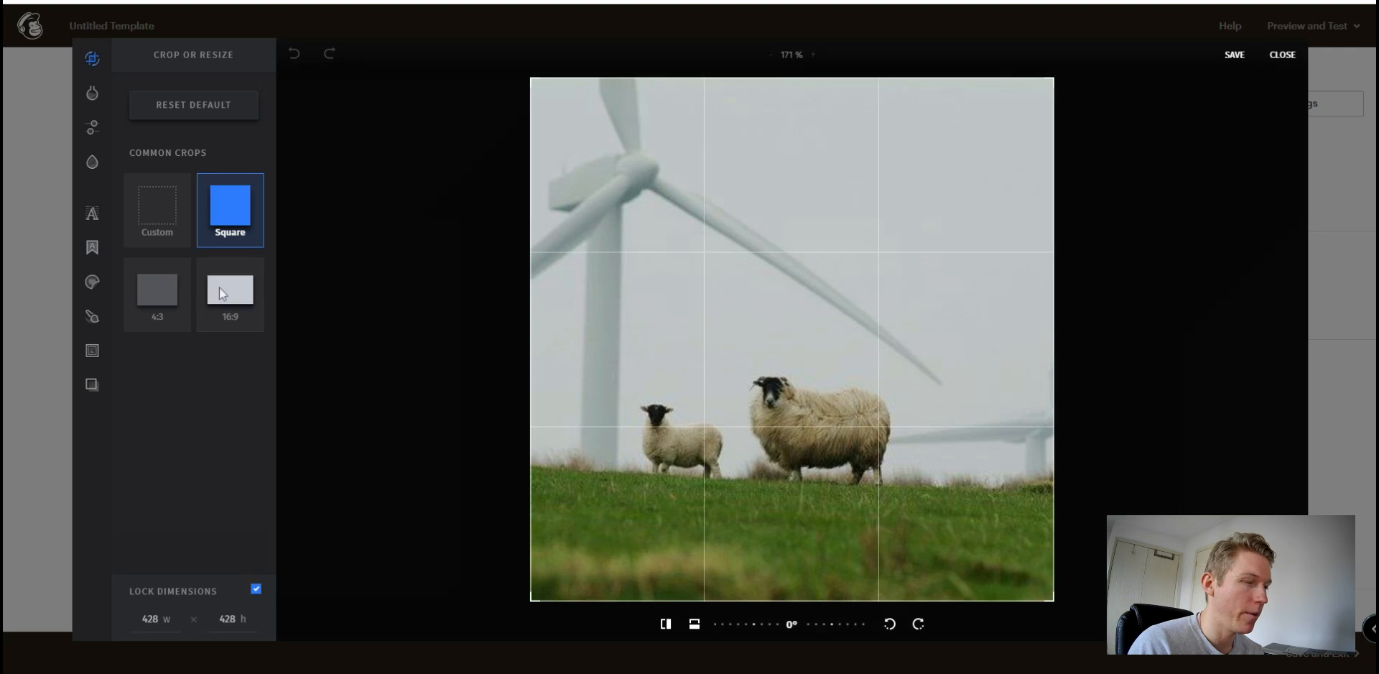
pyautogui.click(220, 289)
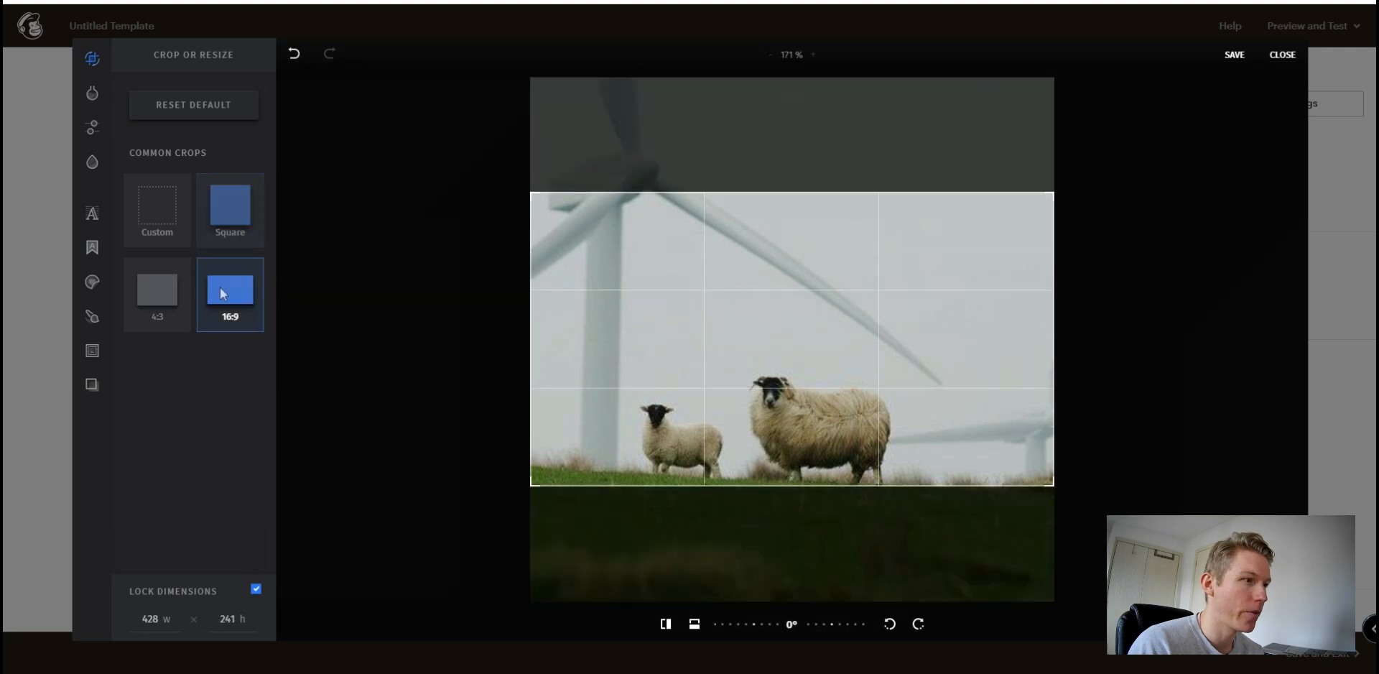
pyautogui.moveTo(839, 287); pyautogui.dragTo(832, 346)
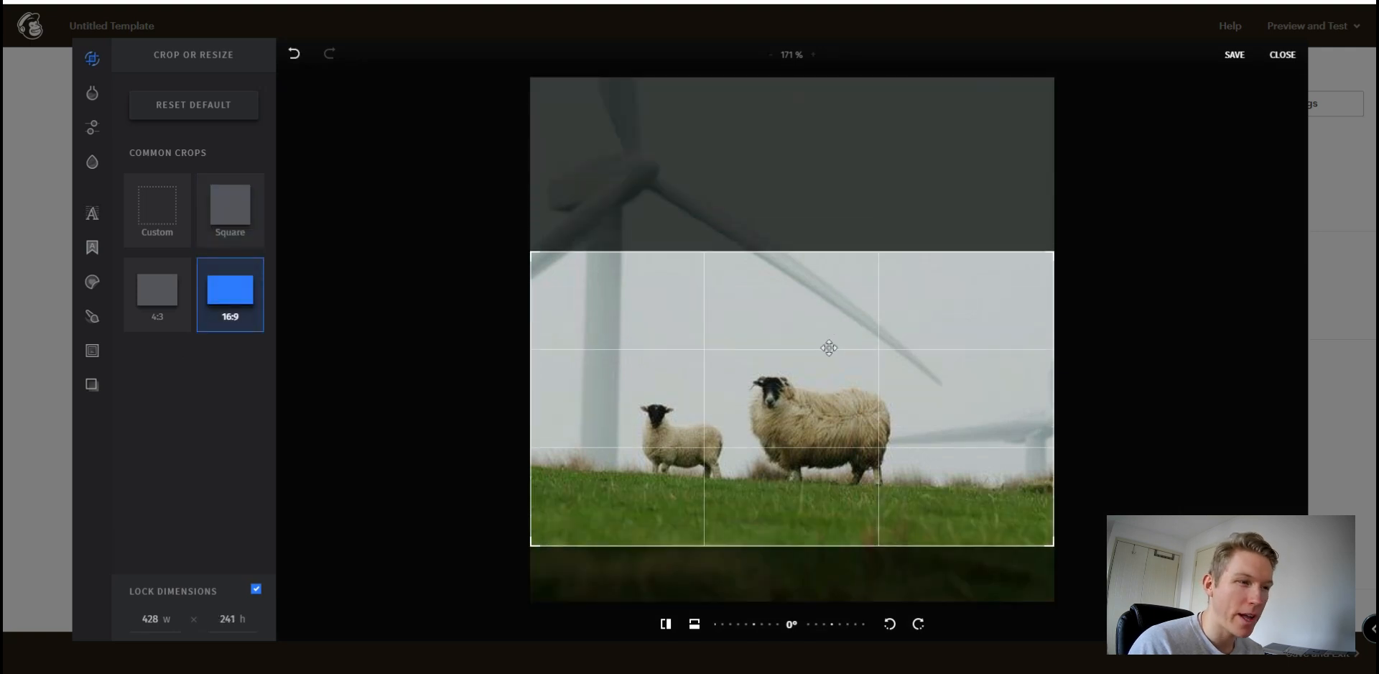
pyautogui.click(1234, 57)
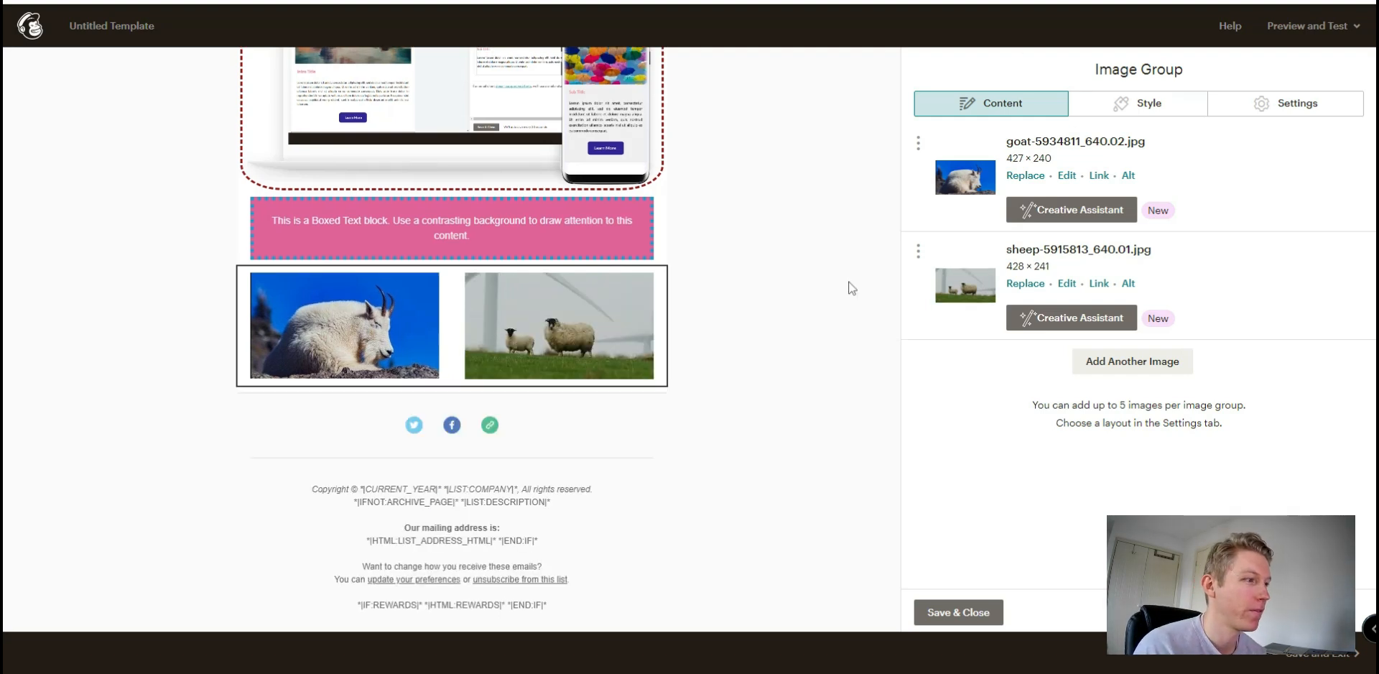
pyautogui.scroll(1, 786, 388)
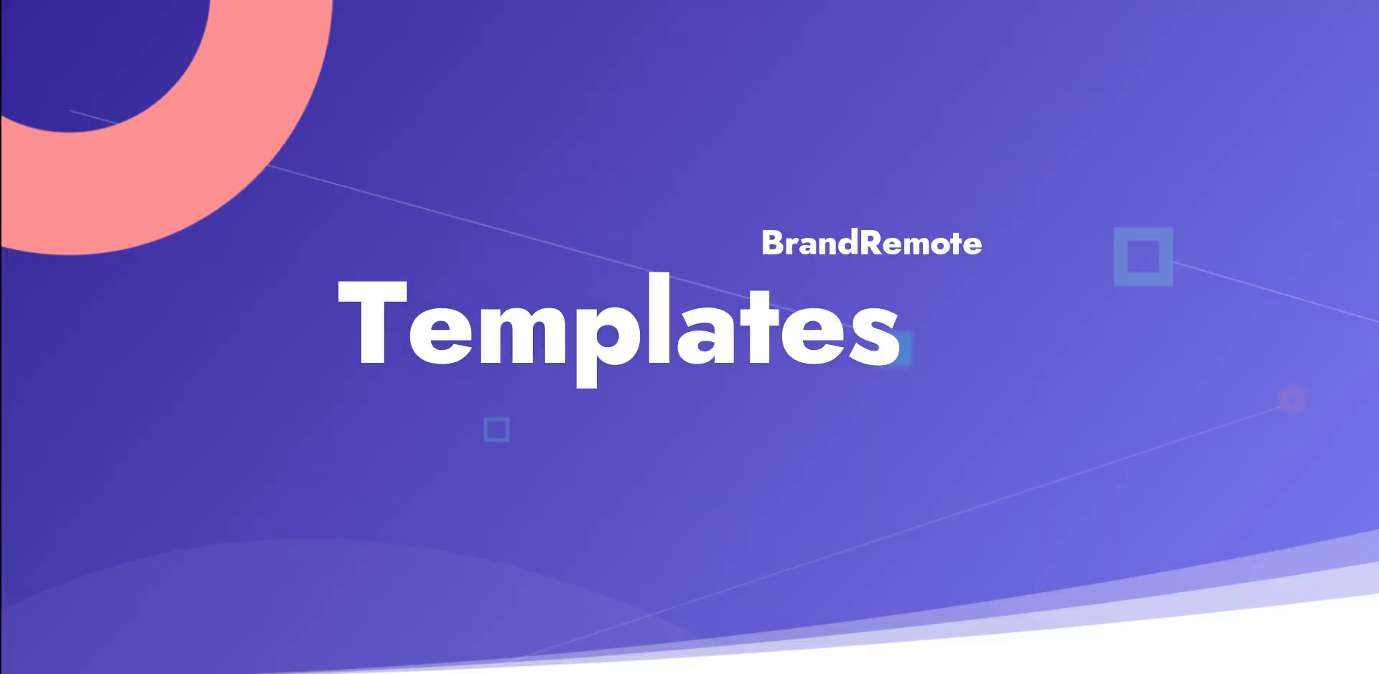